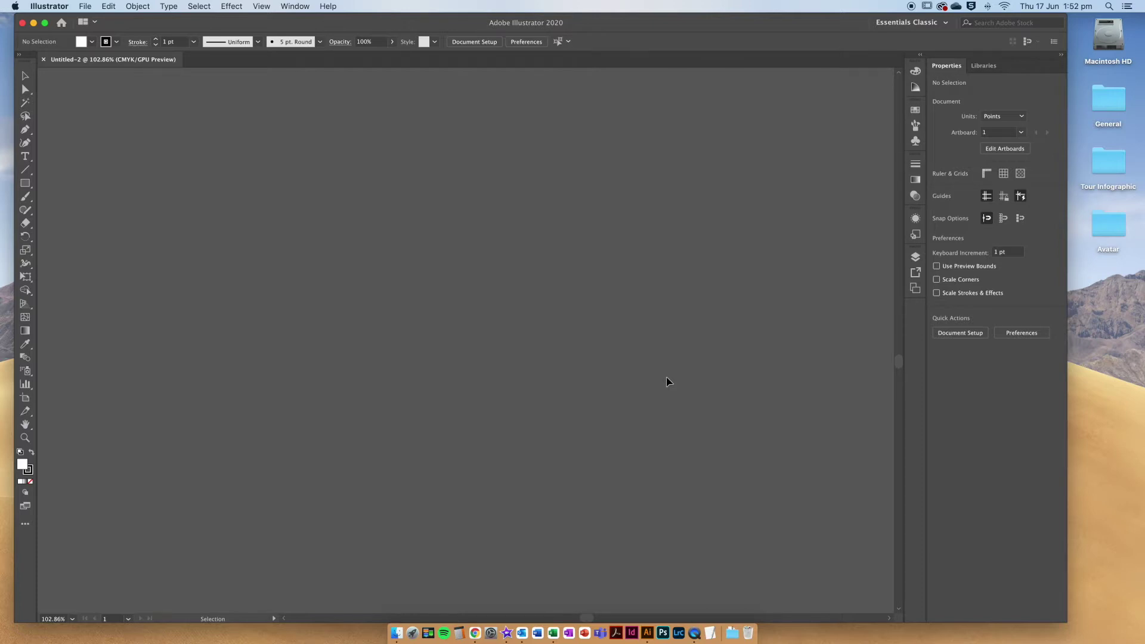
Step: Create a new A3 landscape print document named 'Moodboard'
{"action": "left_click", "coordinate": [86, 8]}
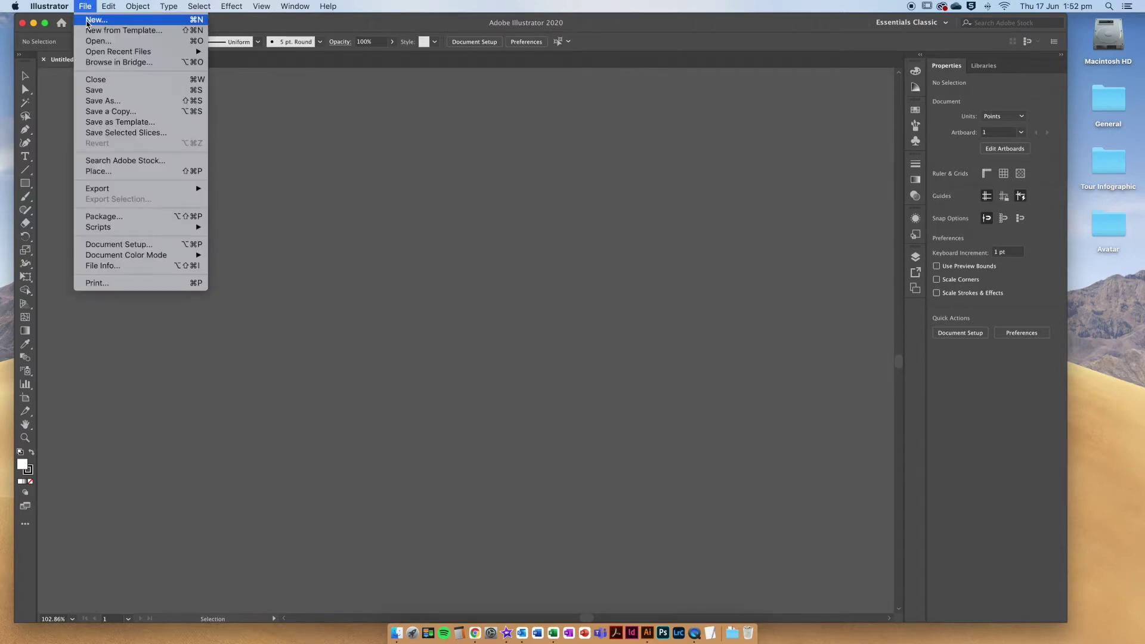
{"action": "left_click", "coordinate": [87, 21]}
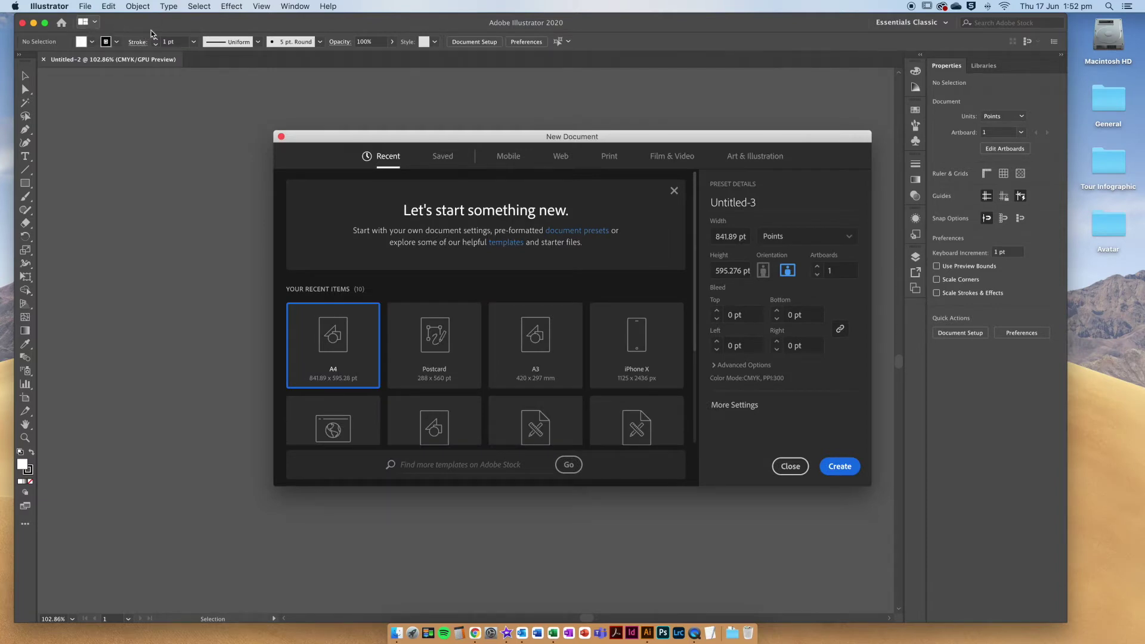
{"action": "left_click", "coordinate": [616, 160]}
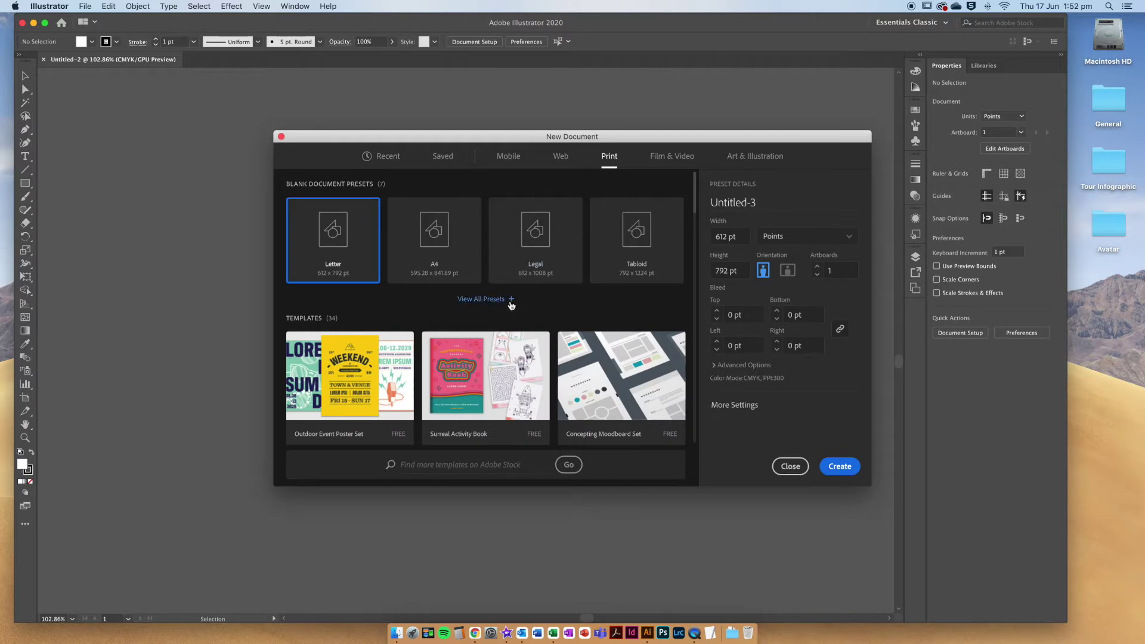
{"action": "left_click", "coordinate": [482, 301]}
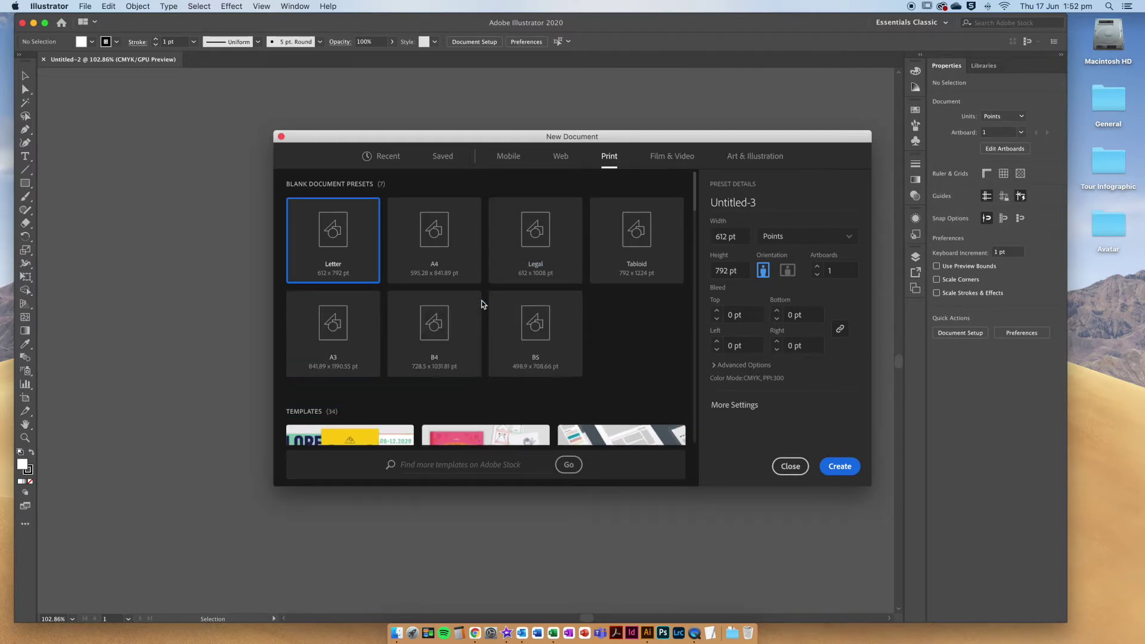
{"action": "left_click", "coordinate": [349, 331]}
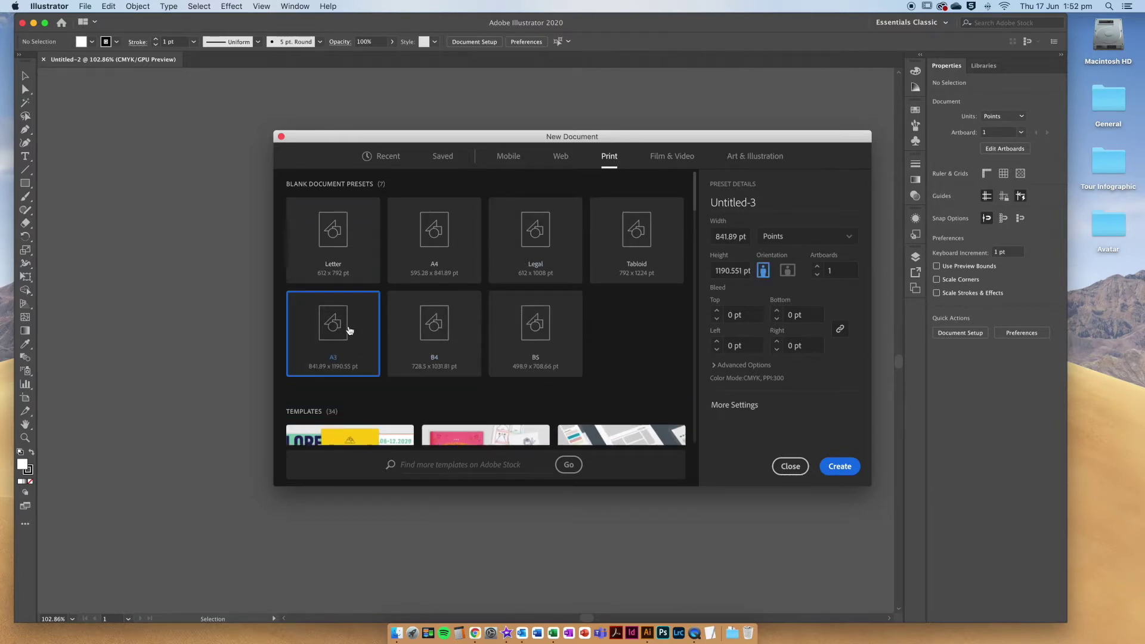
{"action": "left_click", "coordinate": [787, 272]}
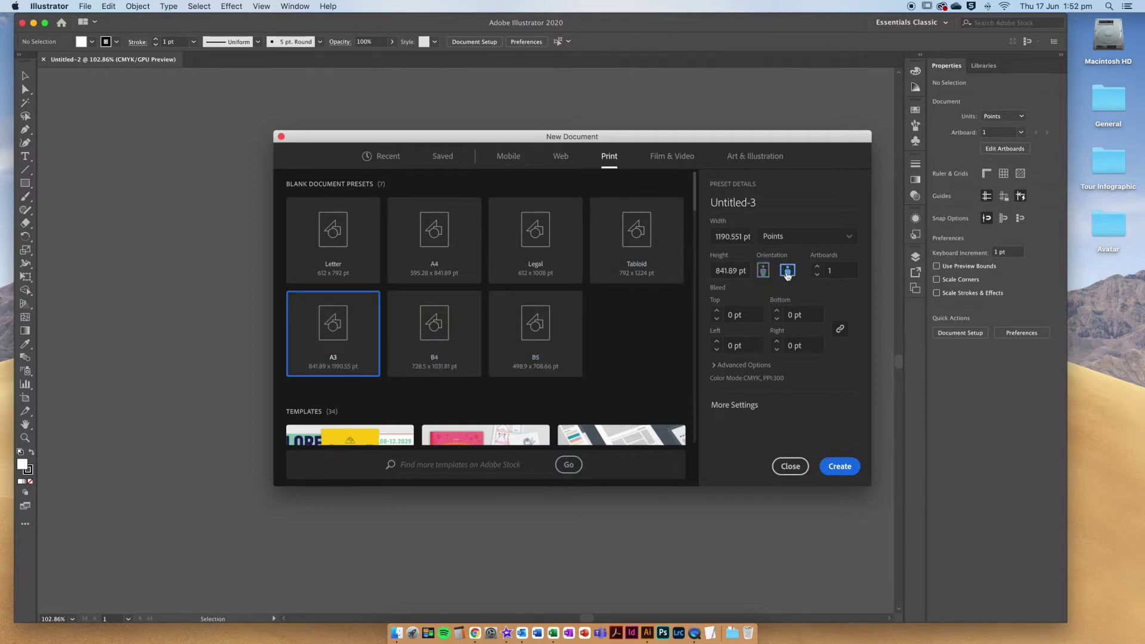
{"action": "left_click", "coordinate": [769, 202]}
{"action": "type", "text": "Moodboard"}
{"action": "left_click", "coordinate": [842, 471]}
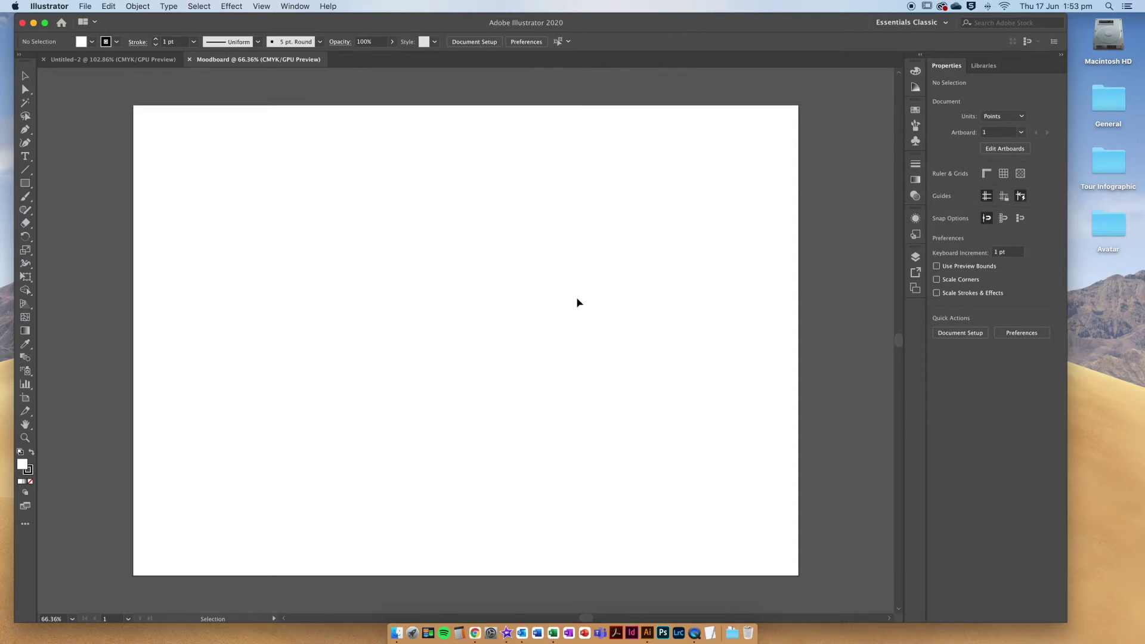
Step: Place avatar 2.jpg through avatar 7.jpg from Desktop > Avatar > Research, unlinked
{"action": "left_click", "coordinate": [85, 7]}
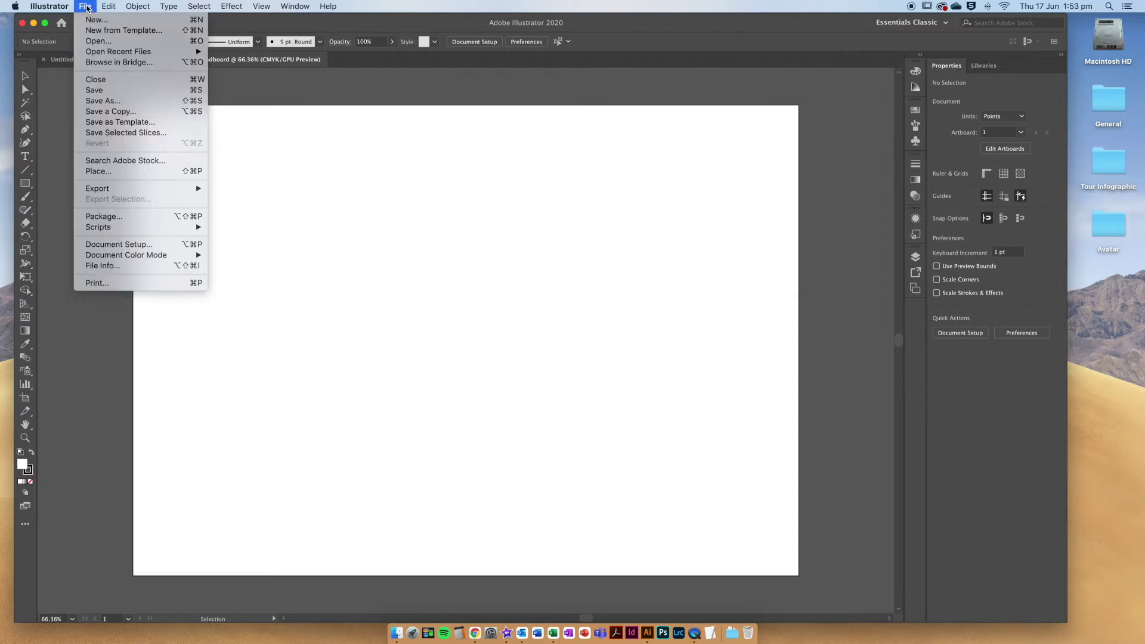
{"action": "left_click", "coordinate": [132, 171]}
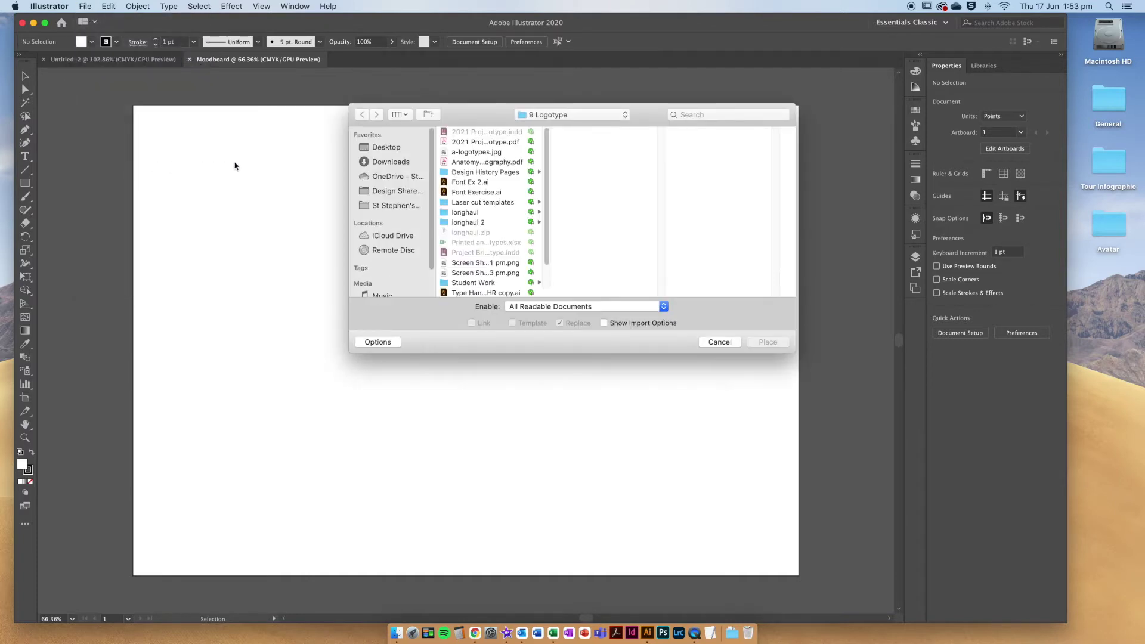
{"action": "left_click", "coordinate": [384, 149]}
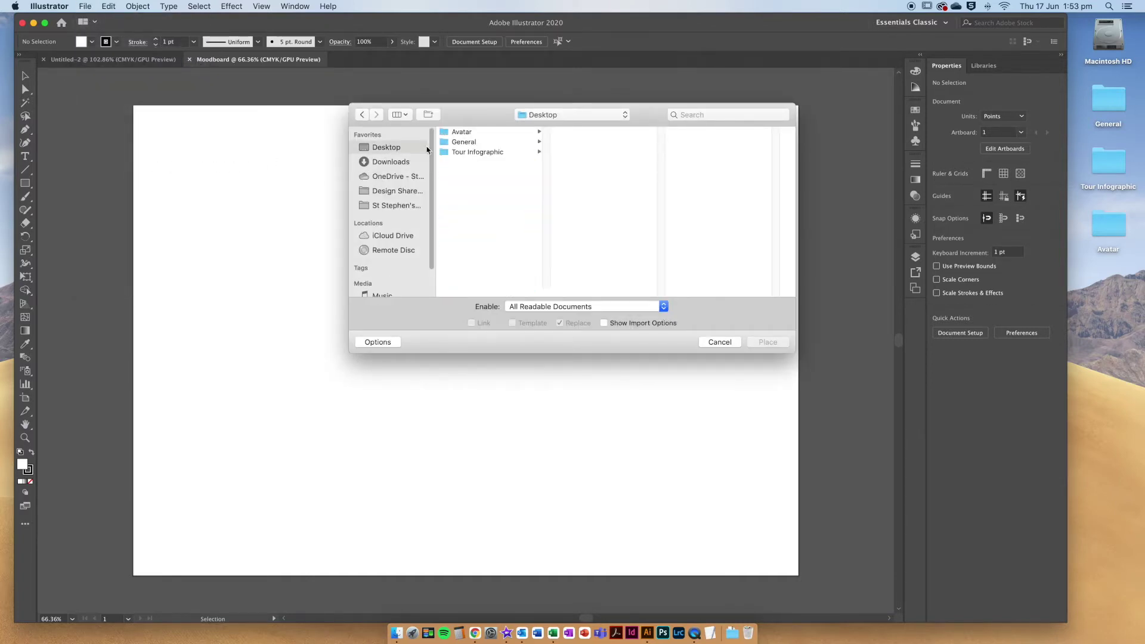
{"action": "left_click", "coordinate": [458, 134]}
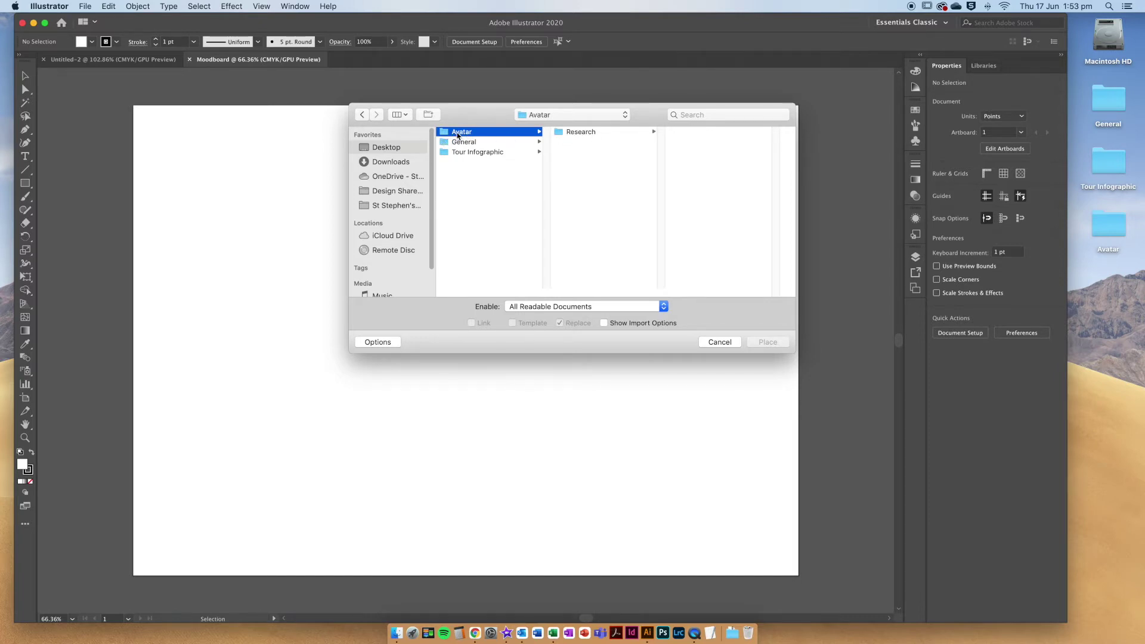
{"action": "left_click", "coordinate": [568, 133]}
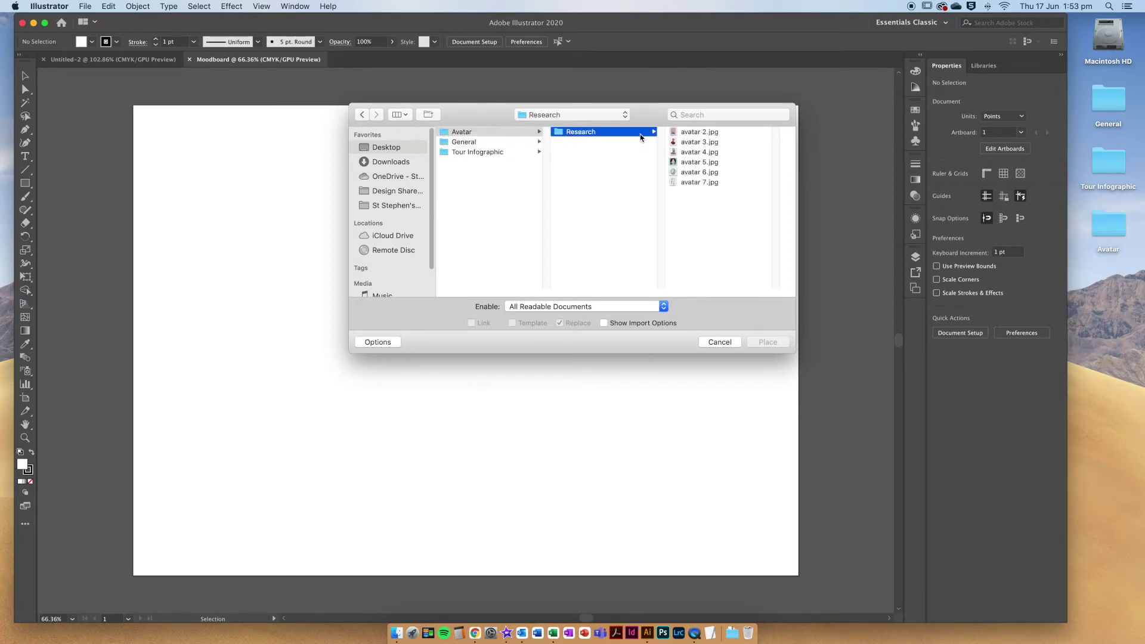
{"action": "left_click", "coordinate": [692, 135]}
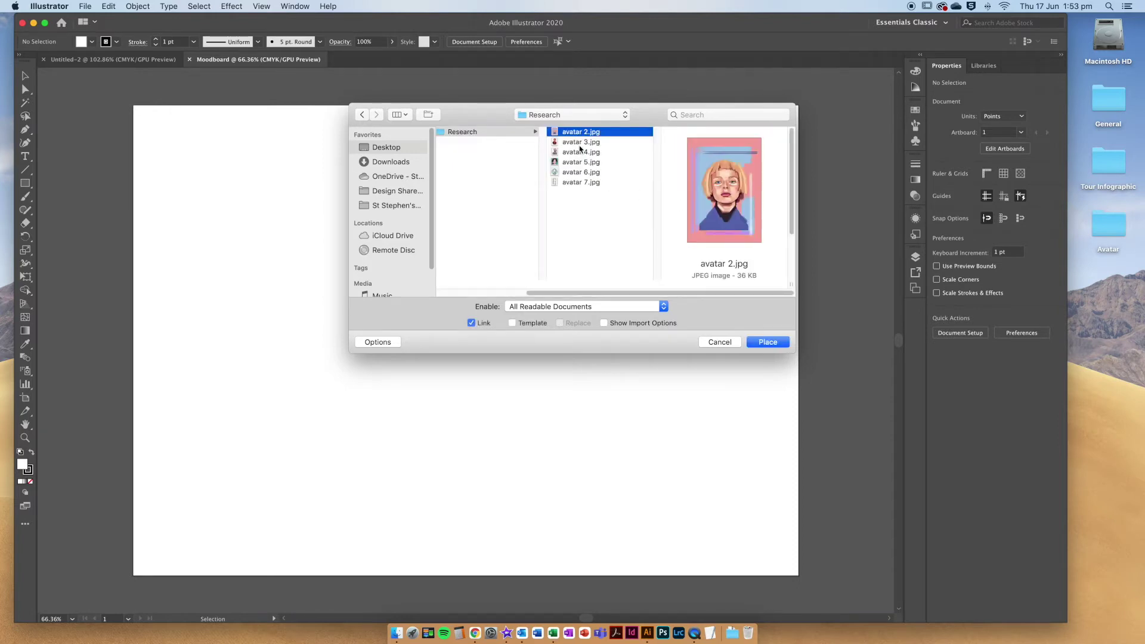
{"action": "left_click", "coordinate": [579, 144]}
{"action": "left_click", "coordinate": [619, 137]}
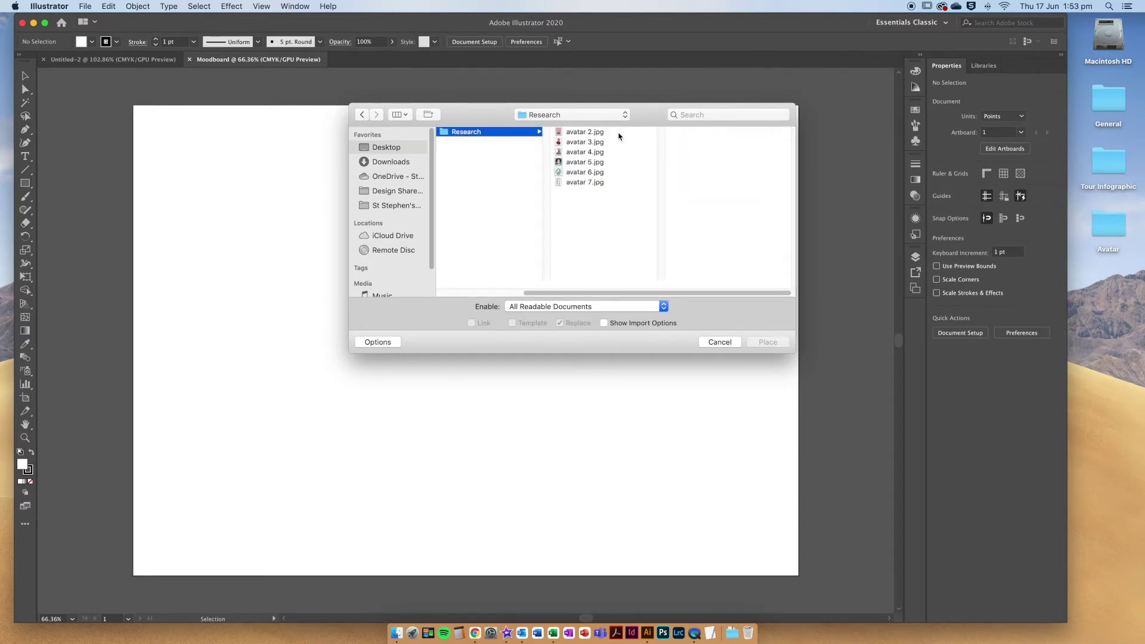
{"action": "left_click", "coordinate": [619, 133]}
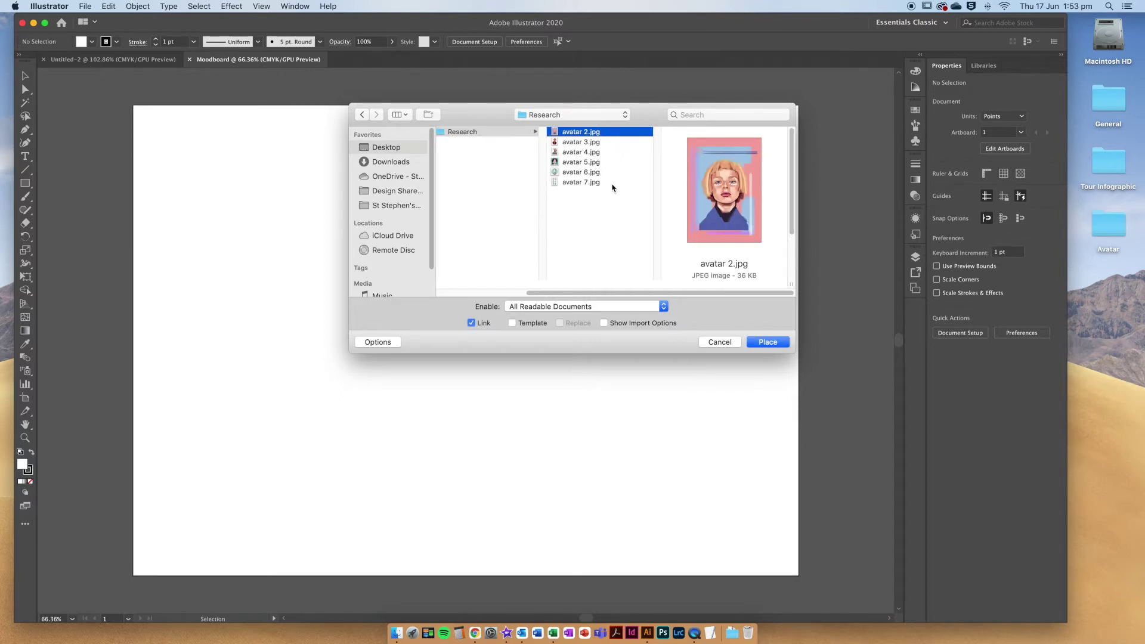
{"action": "left_click", "coordinate": [612, 183], "text": "shift"}
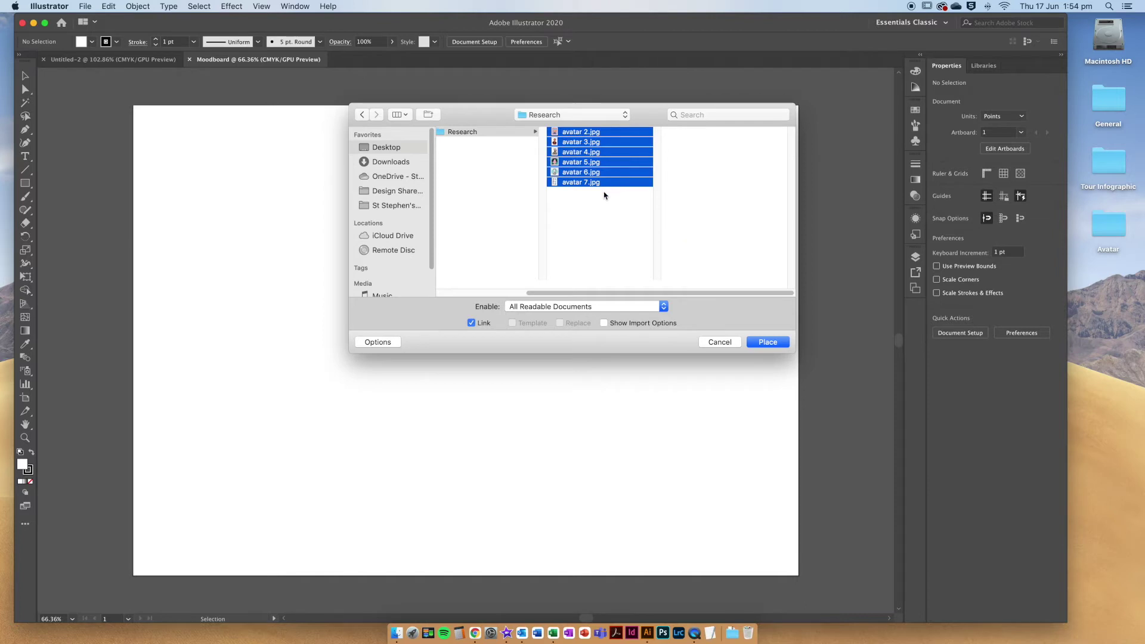
{"action": "left_click", "coordinate": [471, 323]}
{"action": "left_click", "coordinate": [767, 342]}
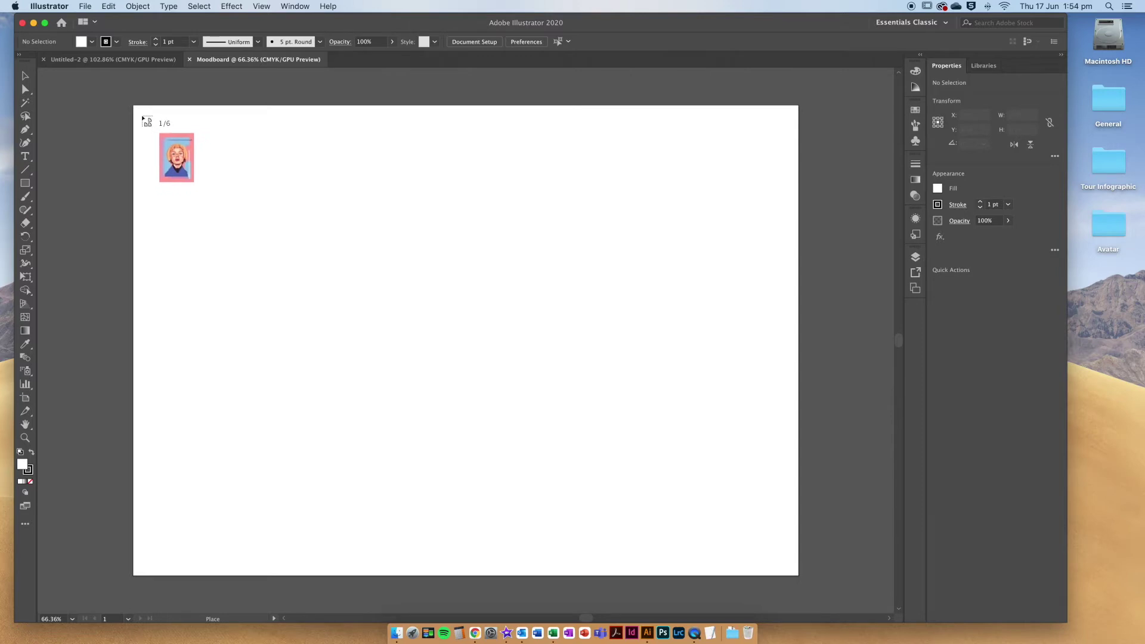
Step: Drag out frames for the six avatars: four across the top, two below at left
{"action": "left_click_drag", "start_coordinate": [145, 120], "coordinate": [274, 302]}
{"action": "left_click_drag", "start_coordinate": [276, 116], "coordinate": [428, 300]}
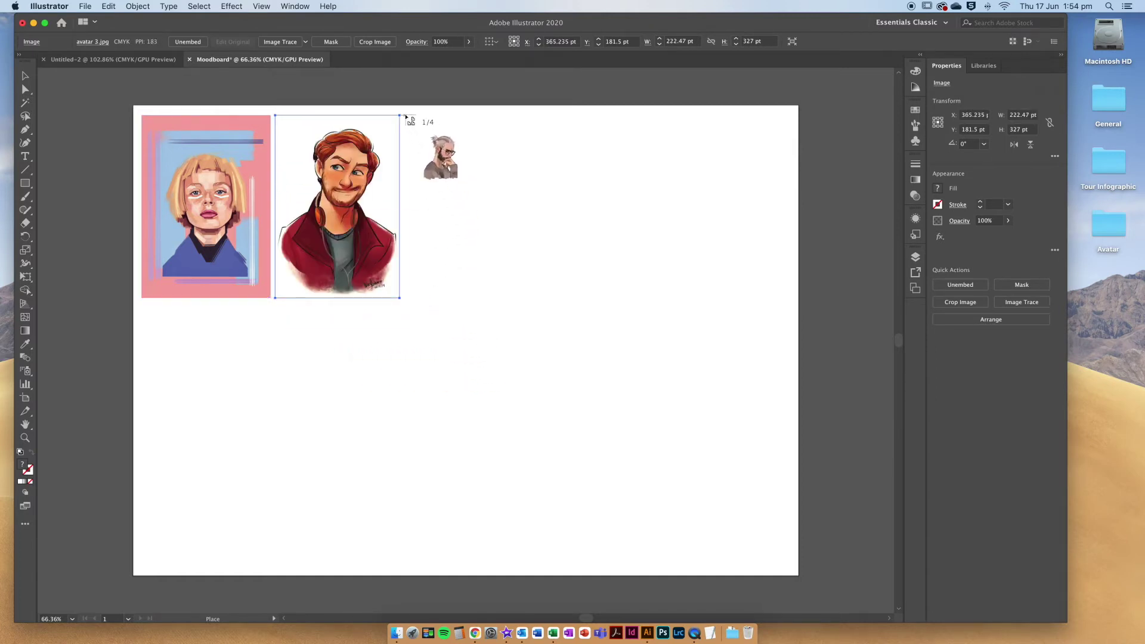
{"action": "left_click_drag", "start_coordinate": [406, 117], "coordinate": [538, 310]}
{"action": "left_click_drag", "start_coordinate": [543, 115], "coordinate": [727, 353]}
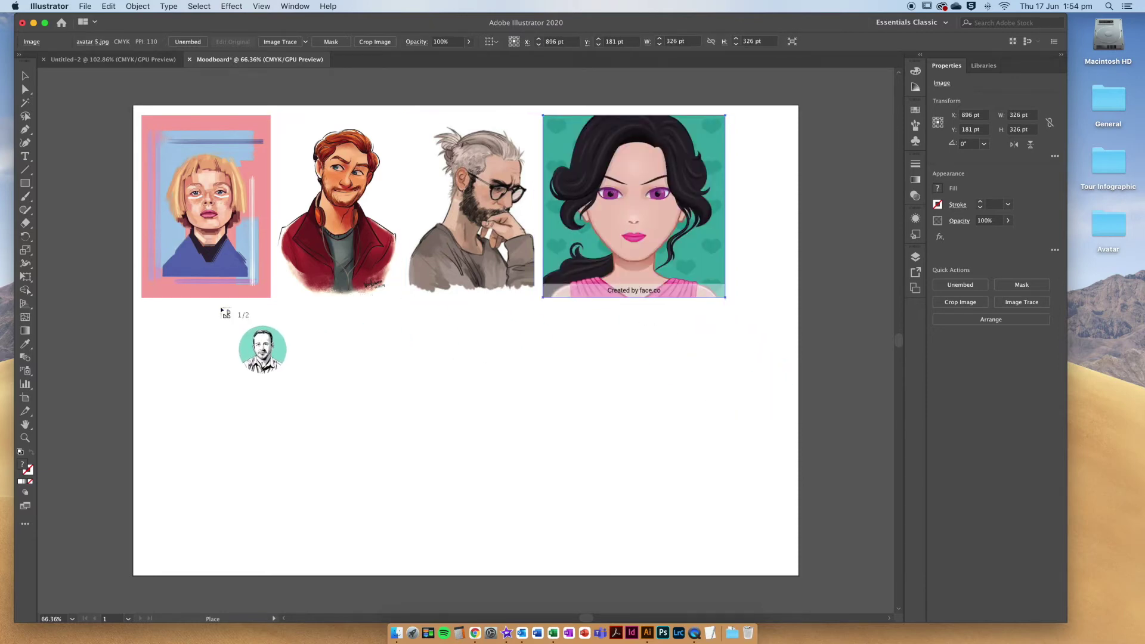
{"action": "left_click_drag", "start_coordinate": [143, 308], "coordinate": [271, 454]}
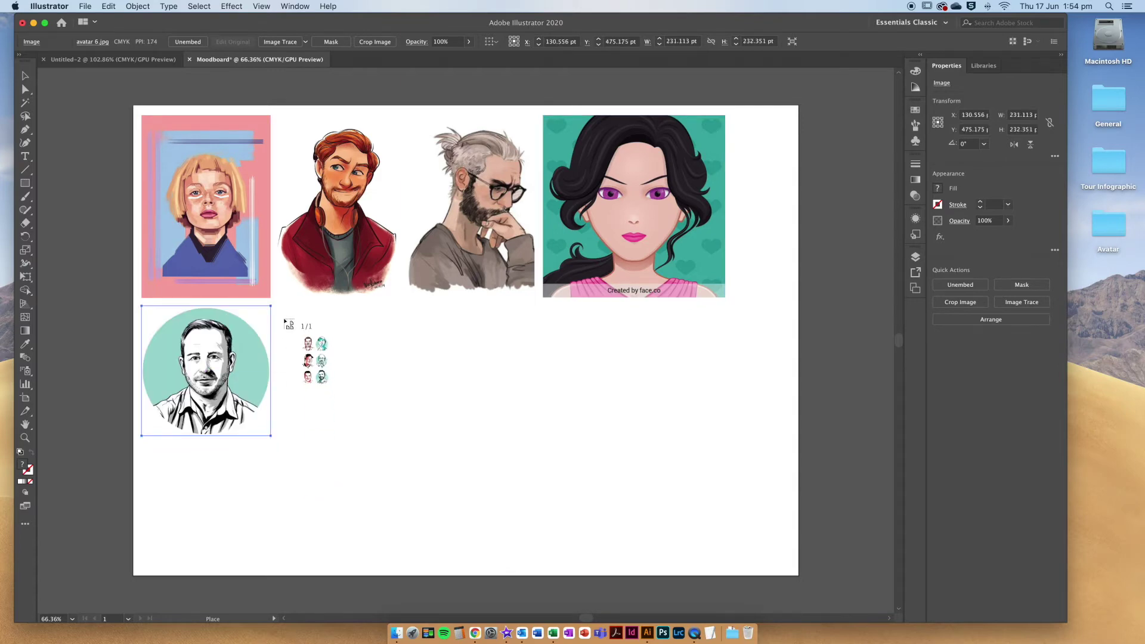
{"action": "left_click_drag", "start_coordinate": [277, 308], "coordinate": [430, 532]}
{"action": "left_click", "coordinate": [460, 347]}
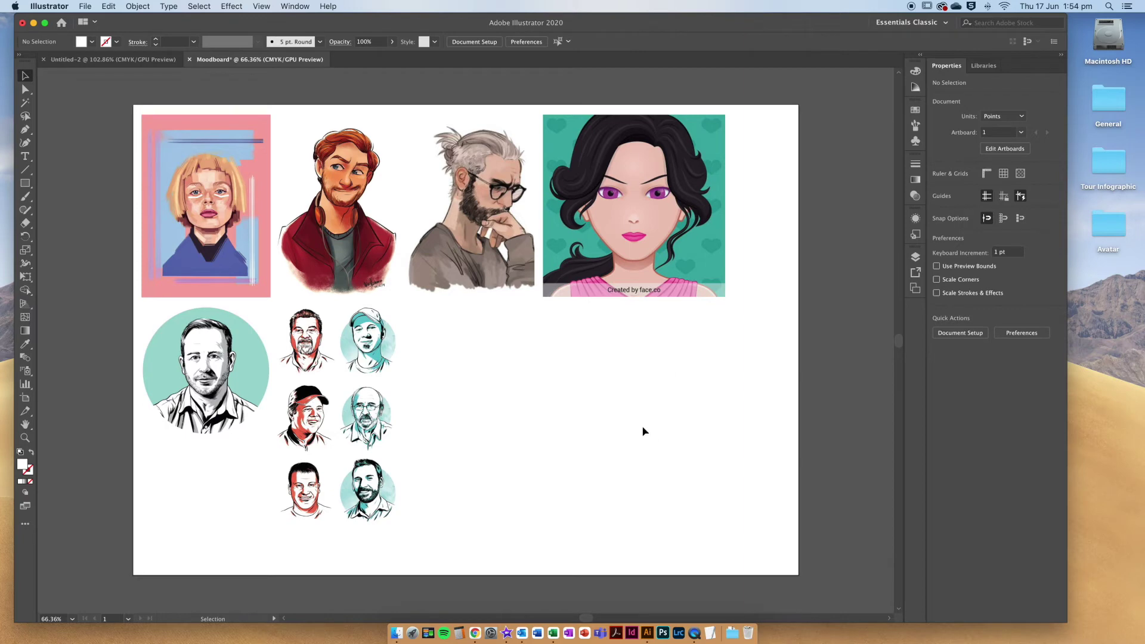
Step: Shrink the teal-background cartoon face image to about 210 pt
{"action": "left_click", "coordinate": [573, 213]}
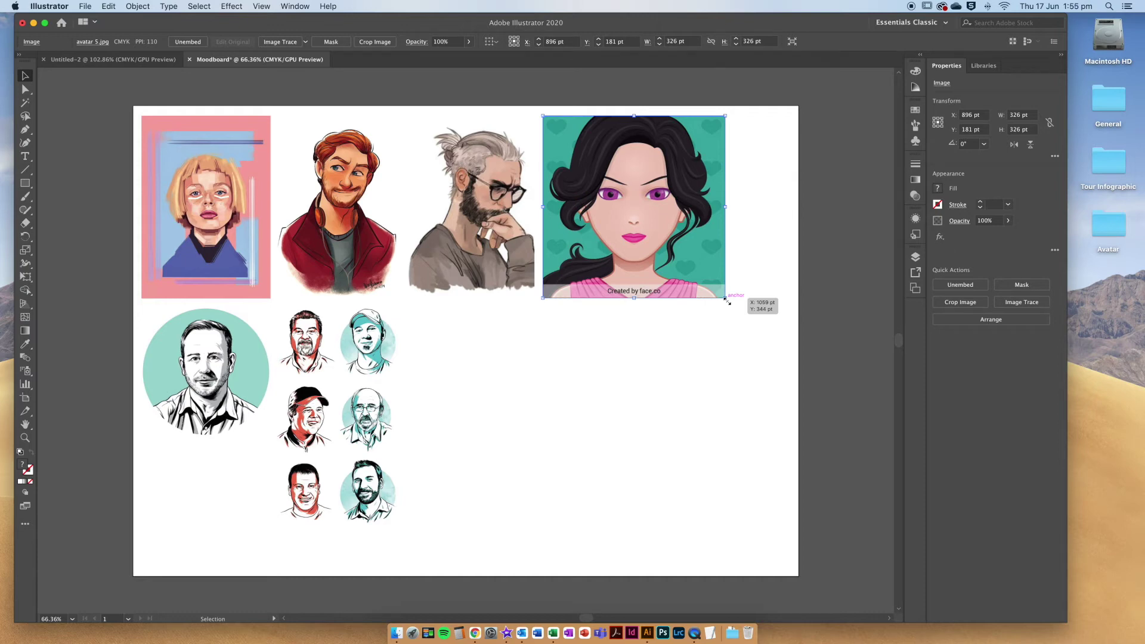
{"action": "left_click_drag", "start_coordinate": [727, 302], "coordinate": [693, 265]}
{"action": "left_click", "coordinate": [711, 305]}
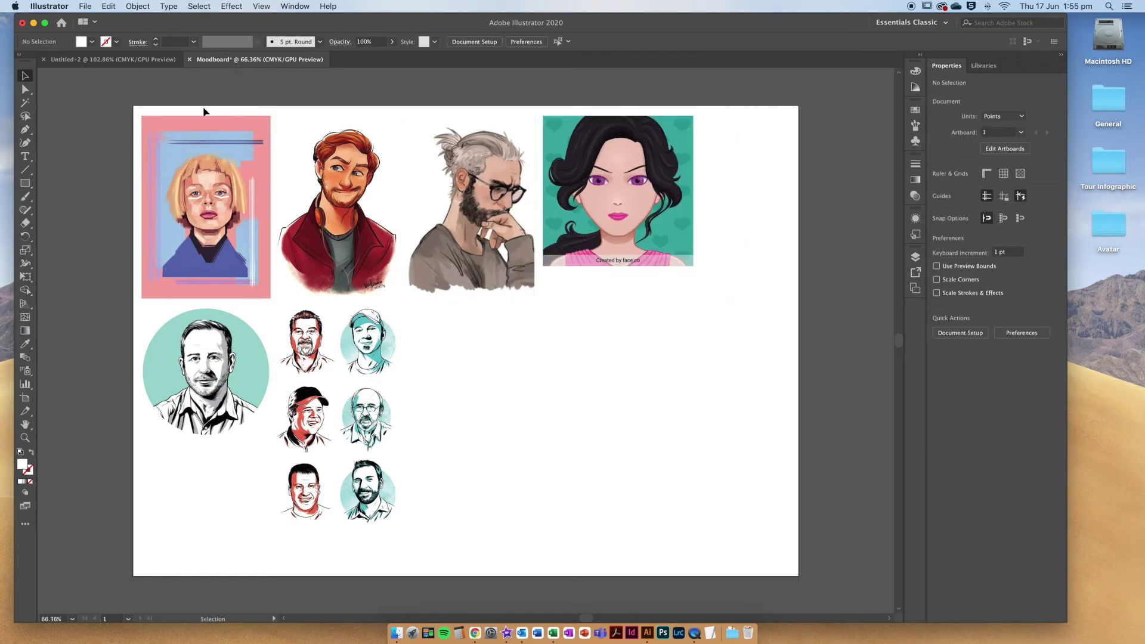
Step: Try moving the pink portrait up and left, then undo the move
{"action": "left_click_drag", "start_coordinate": [182, 135], "coordinate": [174, 119]}
{"action": "left_click", "coordinate": [315, 113]}
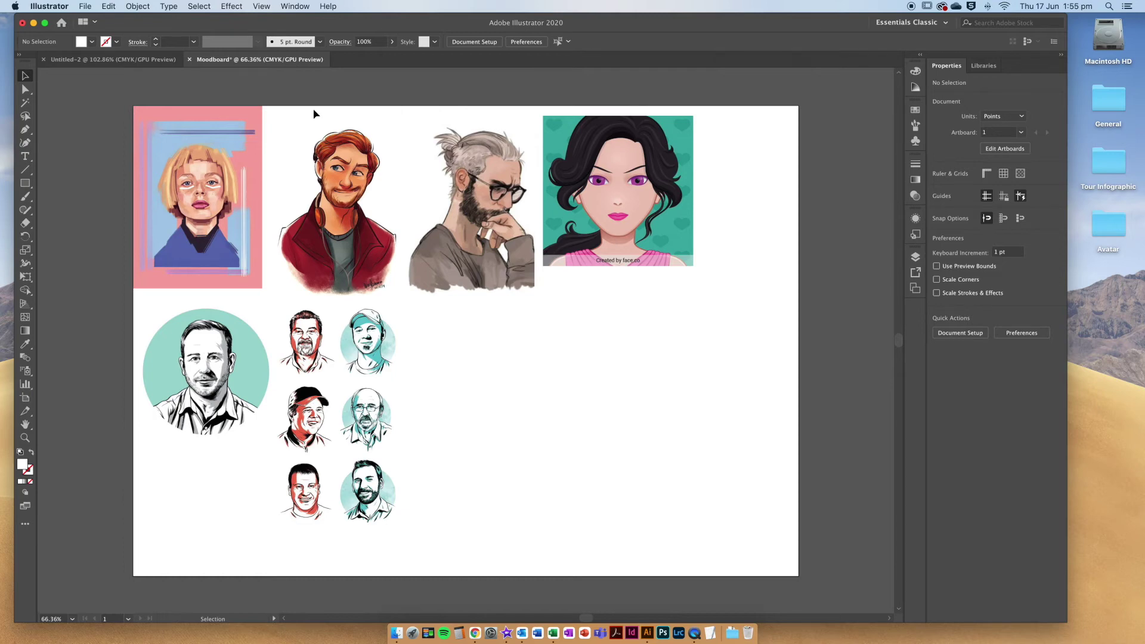
{"action": "key", "text": "super+z"}
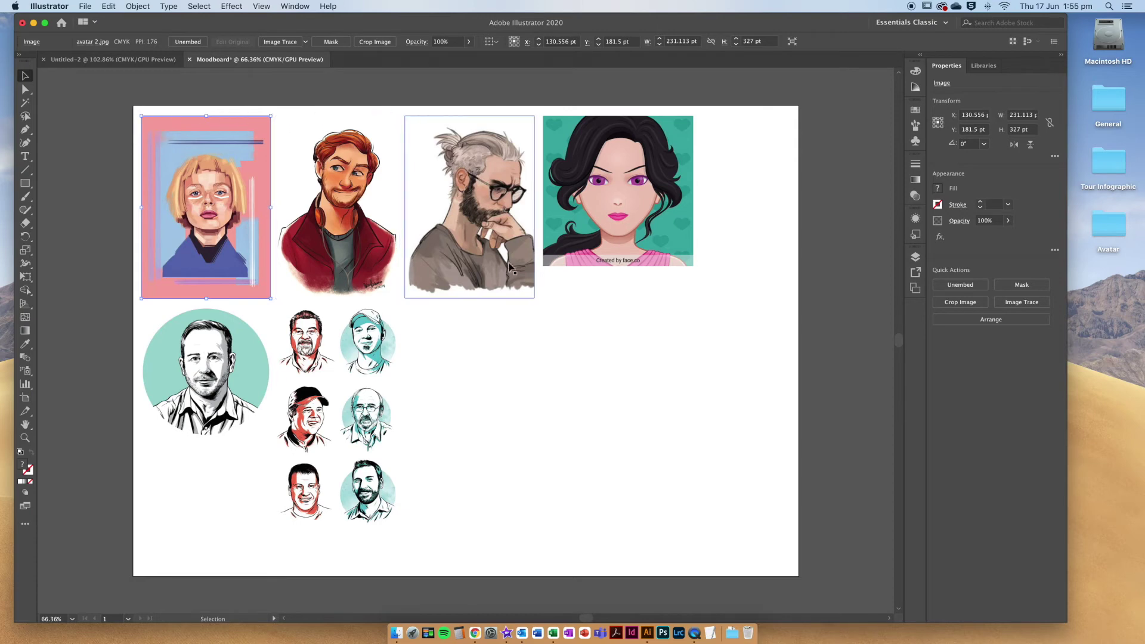
{"action": "left_click", "coordinate": [616, 386]}
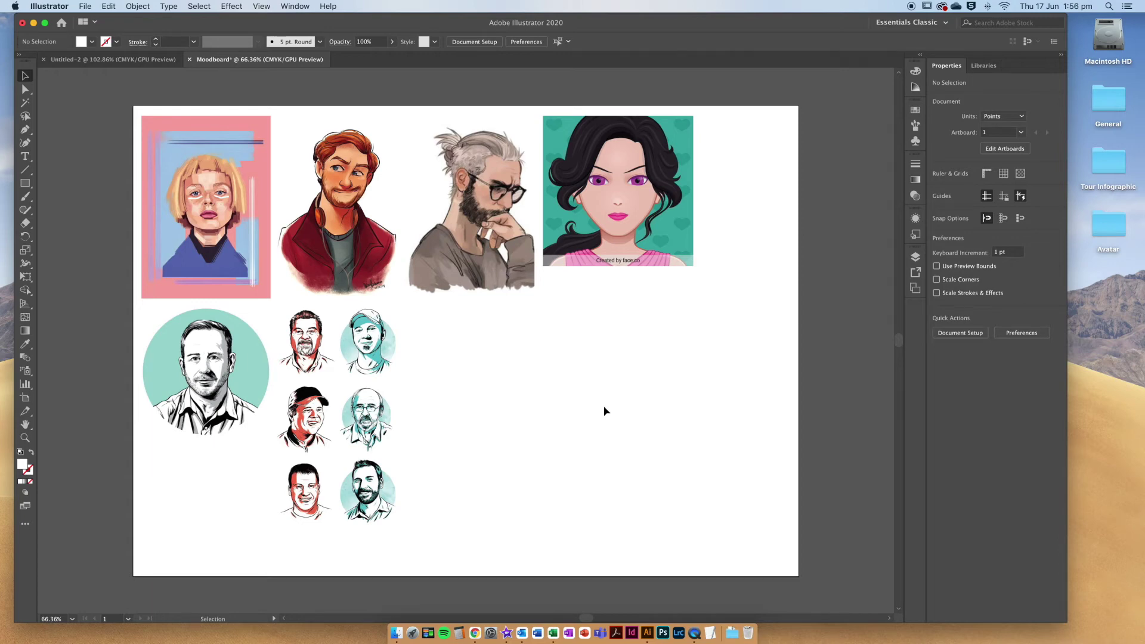
Step: Add a 'Moodboard' text object near the artboard's lower right
{"action": "left_click", "coordinate": [26, 158]}
{"action": "left_click", "coordinate": [582, 552]}
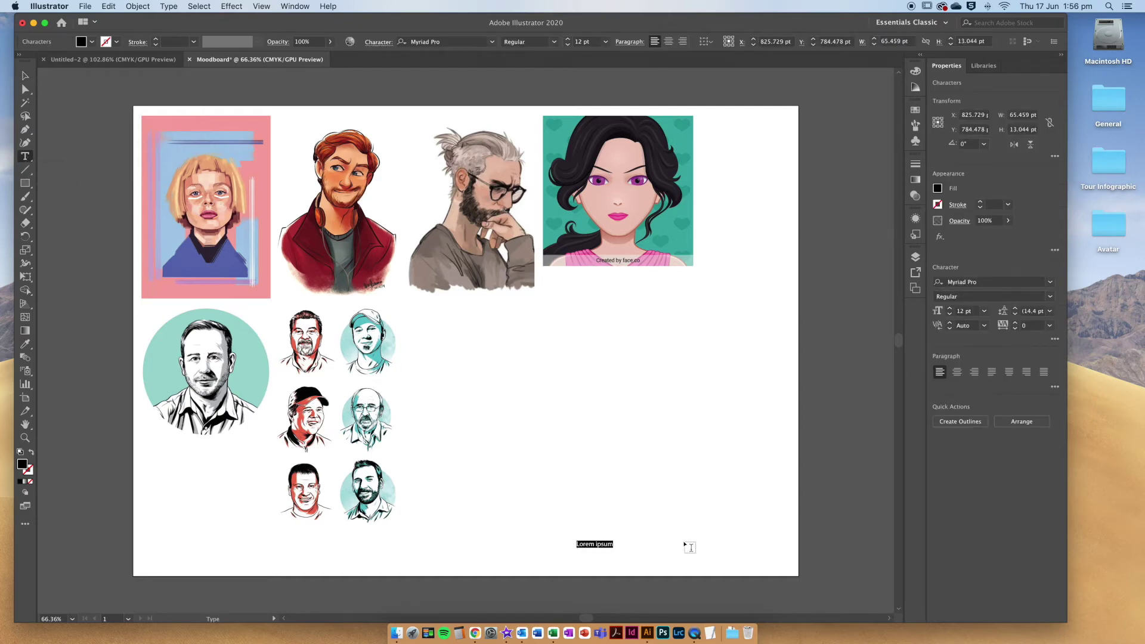
{"action": "type", "text": "Moodboa"}
Step: Select all the Moodboard text and raise its size to 40 pt
{"action": "key", "text": "super+a"}
{"action": "left_click", "coordinate": [950, 309]}
{"action": "left_click", "coordinate": [949, 308]}
{"action": "left_click", "coordinate": [950, 309]}
{"action": "left_click", "coordinate": [950, 309]}
{"action": "left_click", "coordinate": [950, 309]}
{"action": "left_click", "coordinate": [950, 309]}
{"action": "left_click", "coordinate": [950, 309]}
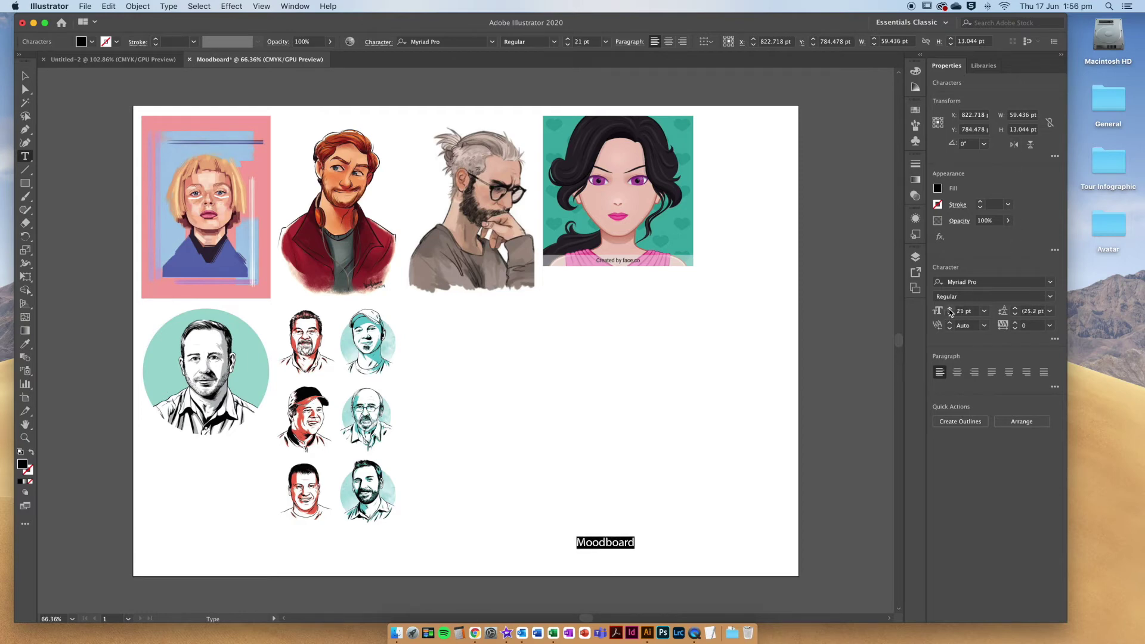
{"action": "left_click", "coordinate": [950, 309]}
{"action": "left_click", "coordinate": [950, 309]}
{"action": "left_click", "coordinate": [949, 309]}
{"action": "left_click", "coordinate": [950, 310]}
{"action": "left_click", "coordinate": [950, 310]}
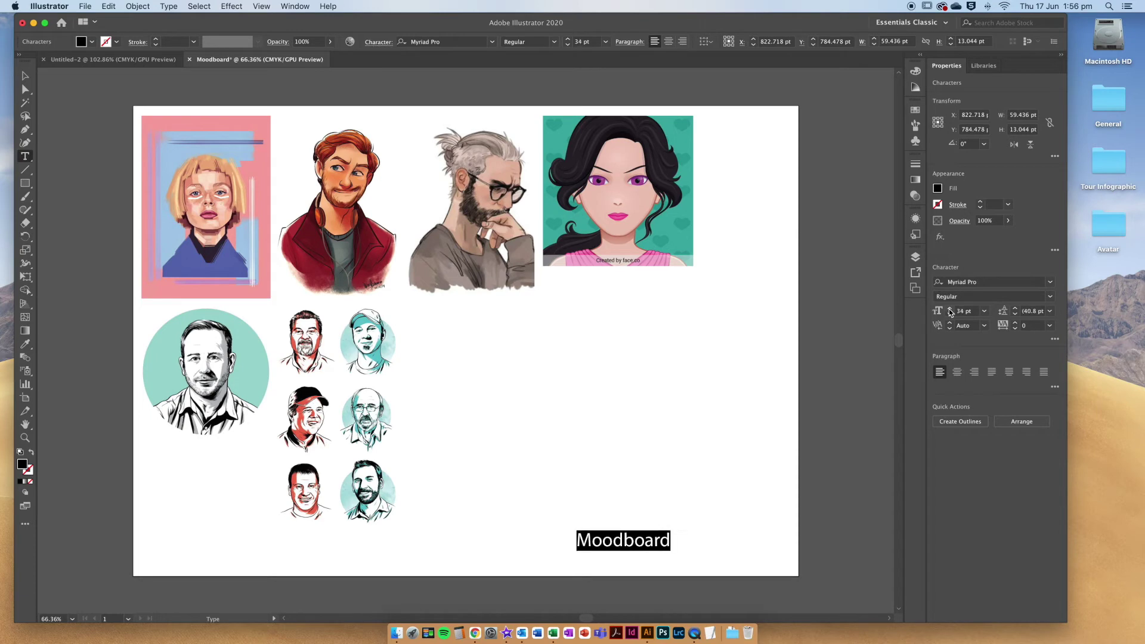
{"action": "left_click", "coordinate": [950, 309]}
{"action": "left_click", "coordinate": [949, 309]}
{"action": "left_click", "coordinate": [950, 309]}
{"action": "left_click", "coordinate": [950, 309]}
{"action": "left_click", "coordinate": [950, 309]}
{"action": "left_click", "coordinate": [950, 309]}
{"action": "left_click", "coordinate": [950, 309]}
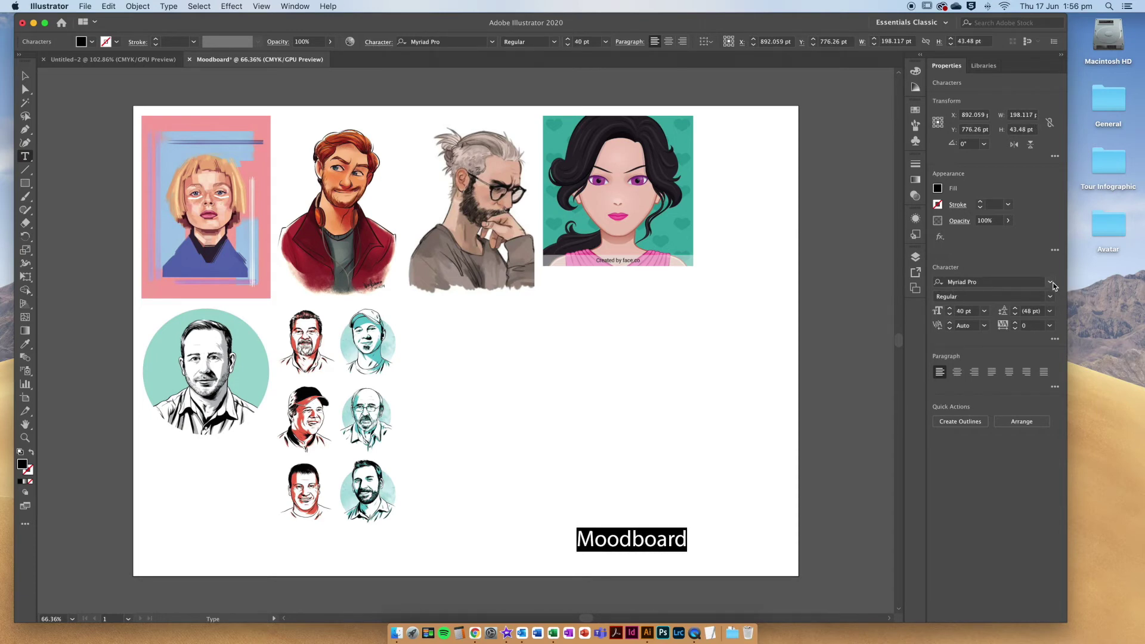
Step: Apply LEMON MILK Regular to the Moodboard title from the Character font list
{"action": "left_click", "coordinate": [1050, 283]}
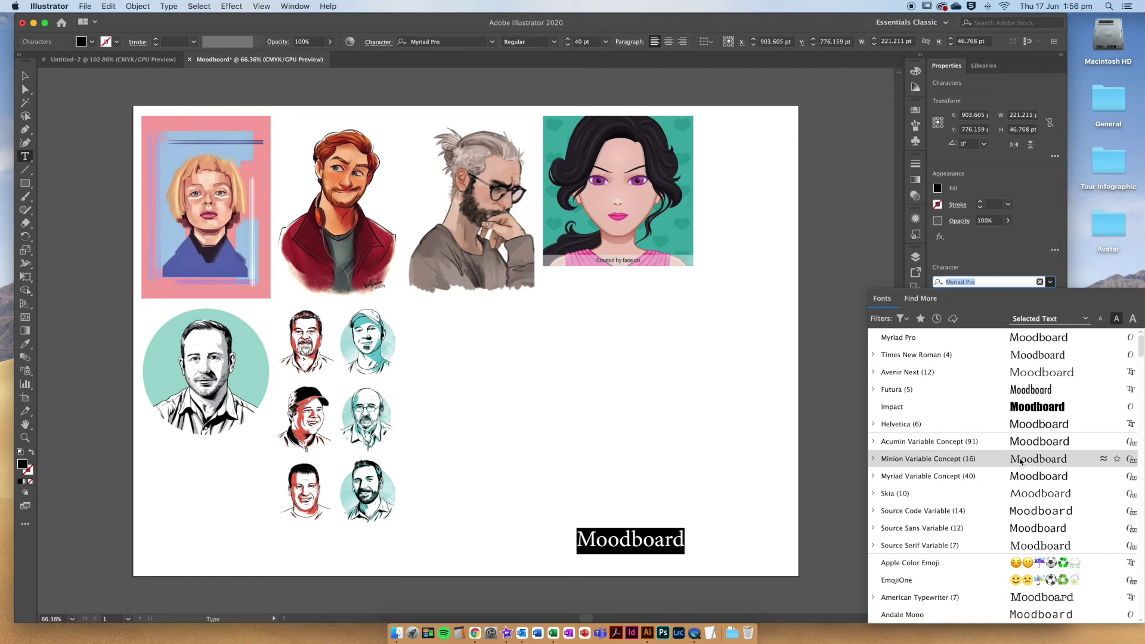
{"action": "scroll", "coordinate": [1020, 461], "scroll_direction": "down", "scroll_amount": 5}
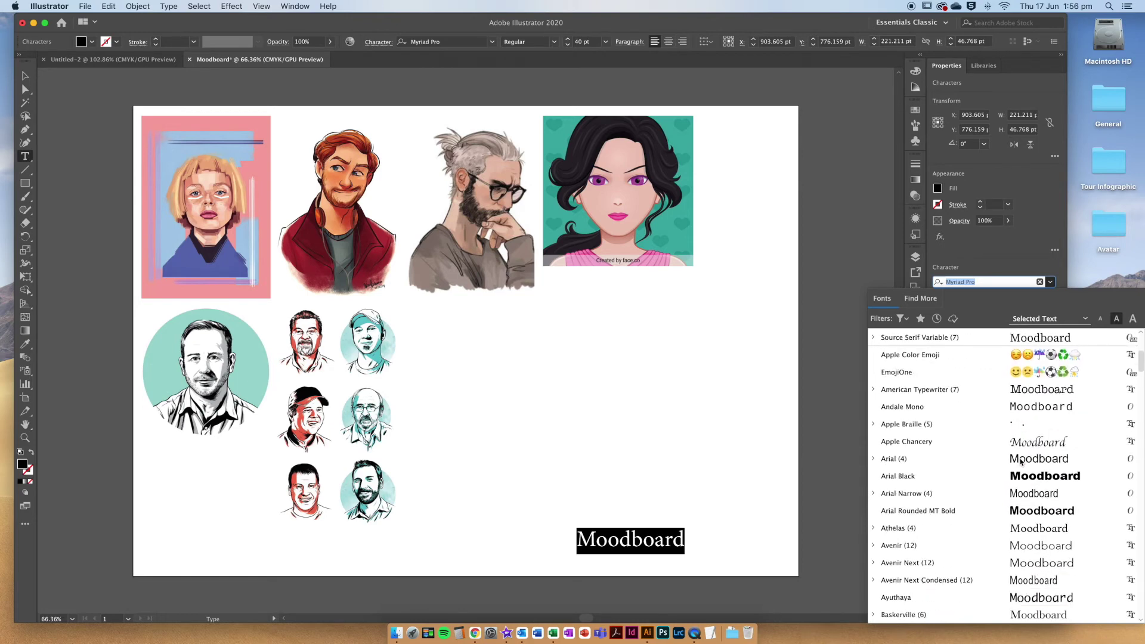
{"action": "scroll", "coordinate": [1021, 461], "scroll_direction": "down", "scroll_amount": 10}
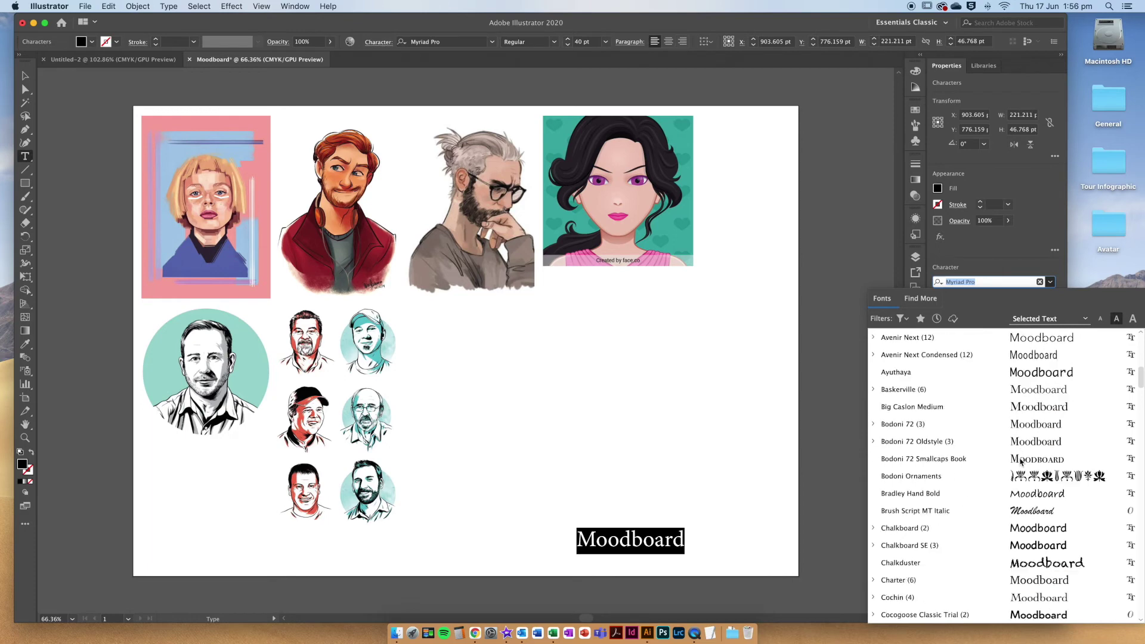
{"action": "scroll", "coordinate": [1021, 461], "scroll_direction": "up", "scroll_amount": 3}
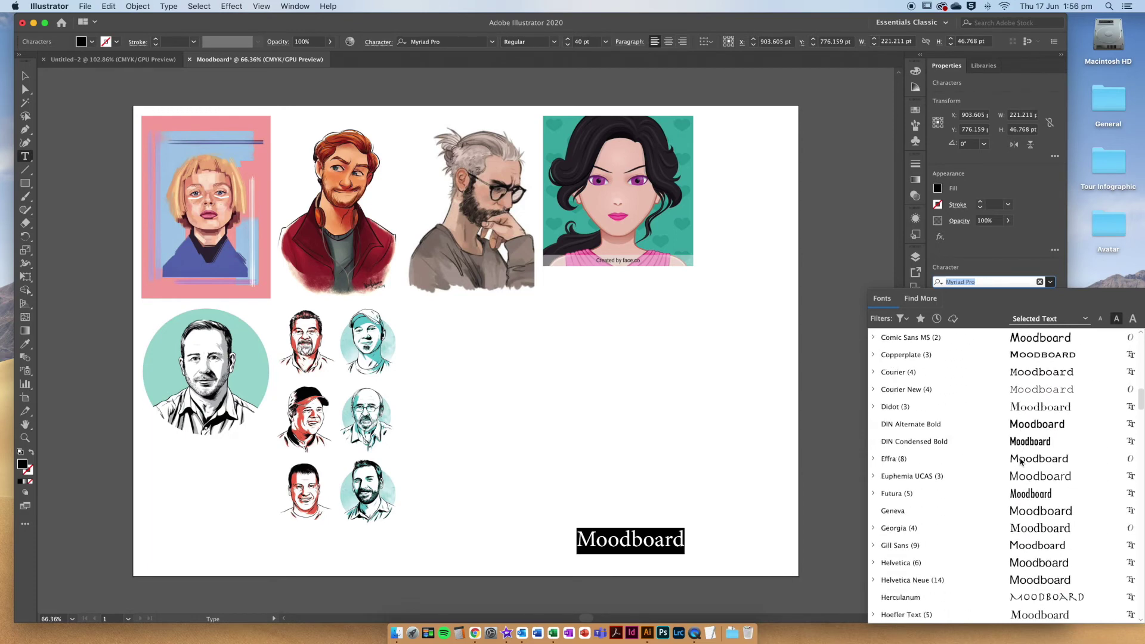
{"action": "scroll", "coordinate": [1021, 460], "scroll_direction": "down", "scroll_amount": 4}
{"action": "scroll", "coordinate": [1021, 464], "scroll_direction": "down", "scroll_amount": 5}
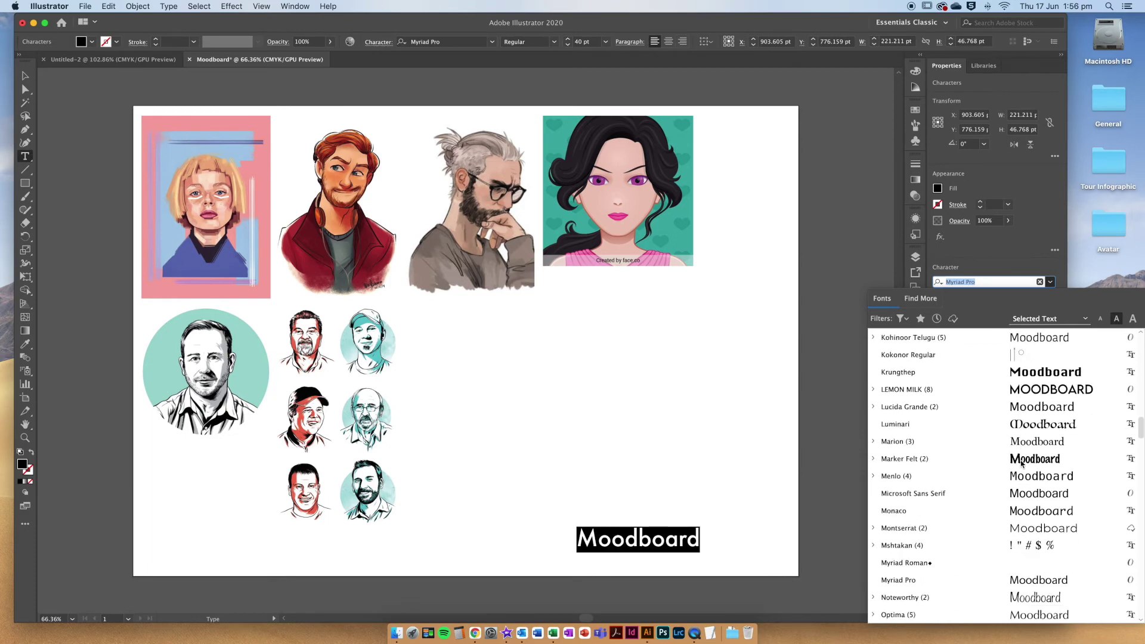
{"action": "scroll", "coordinate": [970, 478], "scroll_direction": "up", "scroll_amount": 2}
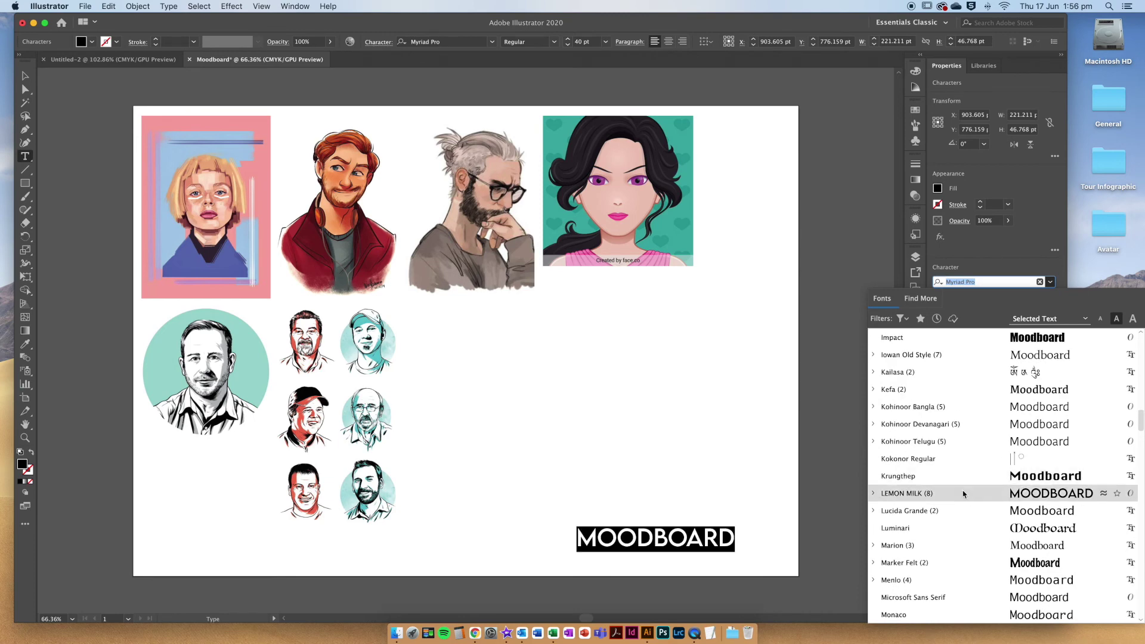
{"action": "scroll", "coordinate": [963, 490], "scroll_direction": "up", "scroll_amount": 1}
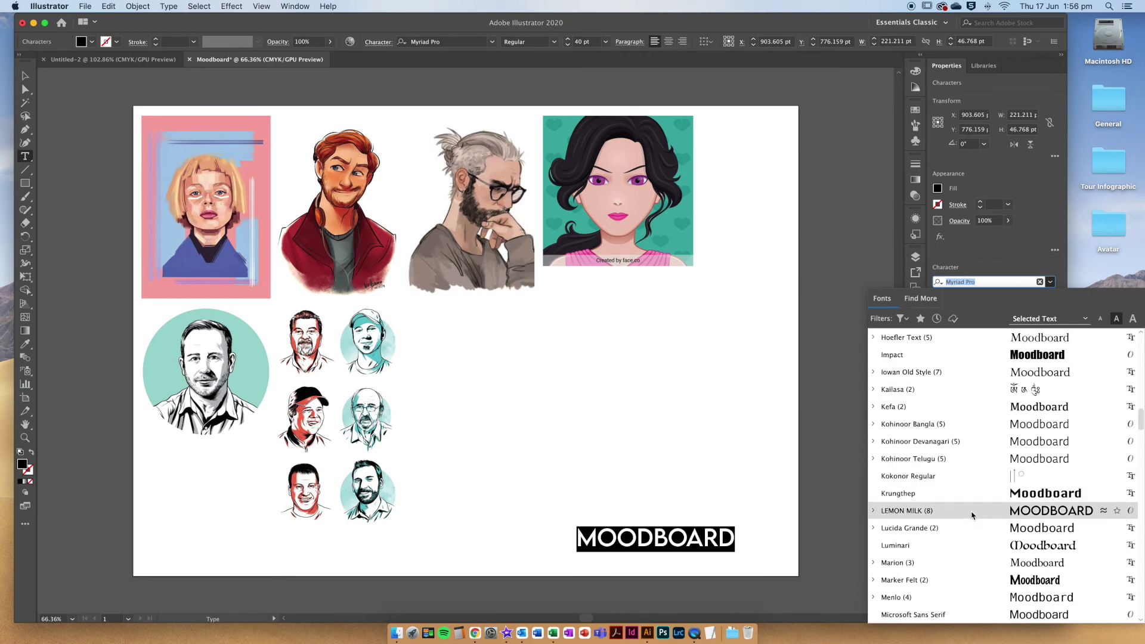
{"action": "left_click", "coordinate": [970, 511]}
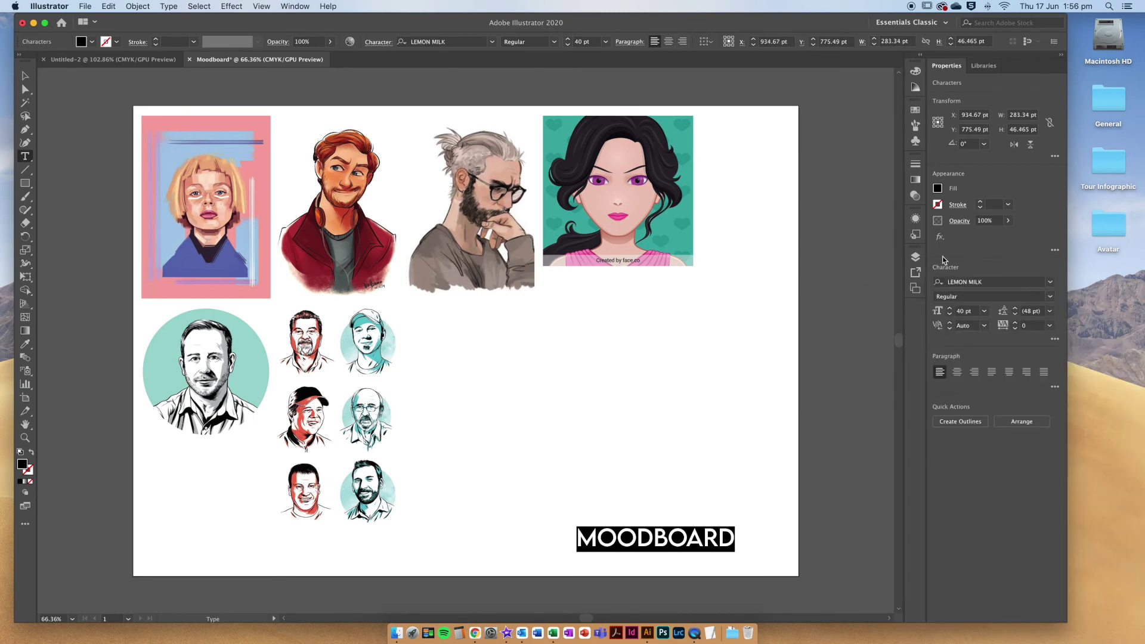
Step: Fill the title with teal #43D1C6 via the Color Picker, then deselect it
{"action": "double_click", "coordinate": [22, 464]}
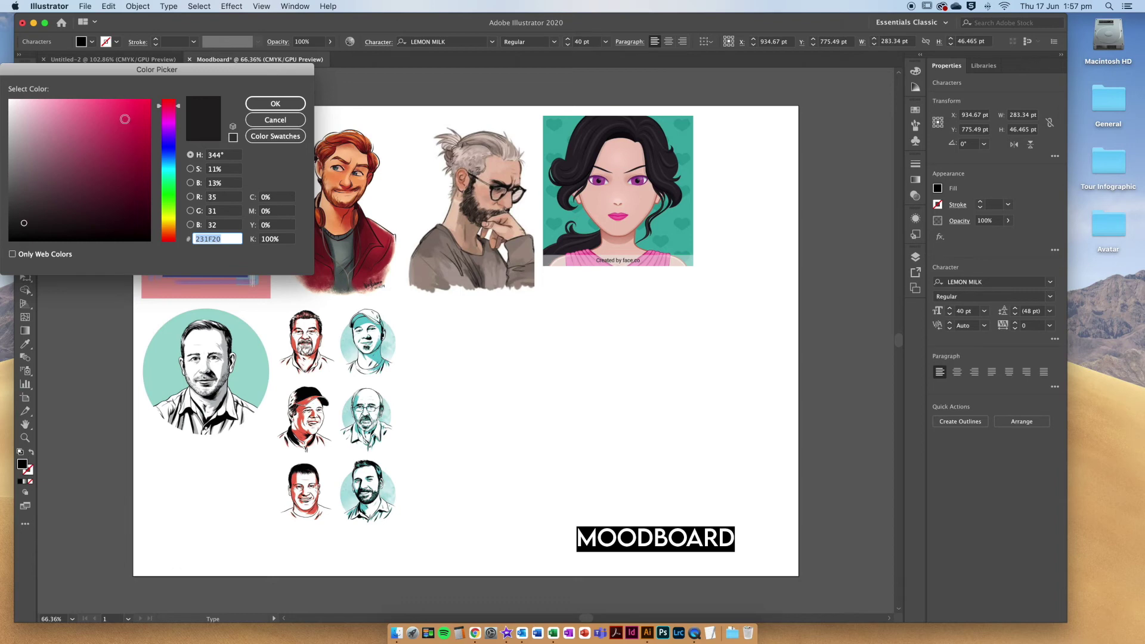
{"action": "mouse_move", "coordinate": [108, 122]}
{"action": "left_mouse_down"}
{"action": "mouse_move", "coordinate": [112, 108]}
{"action": "mouse_move", "coordinate": [111, 124]}
{"action": "left_mouse_up"}
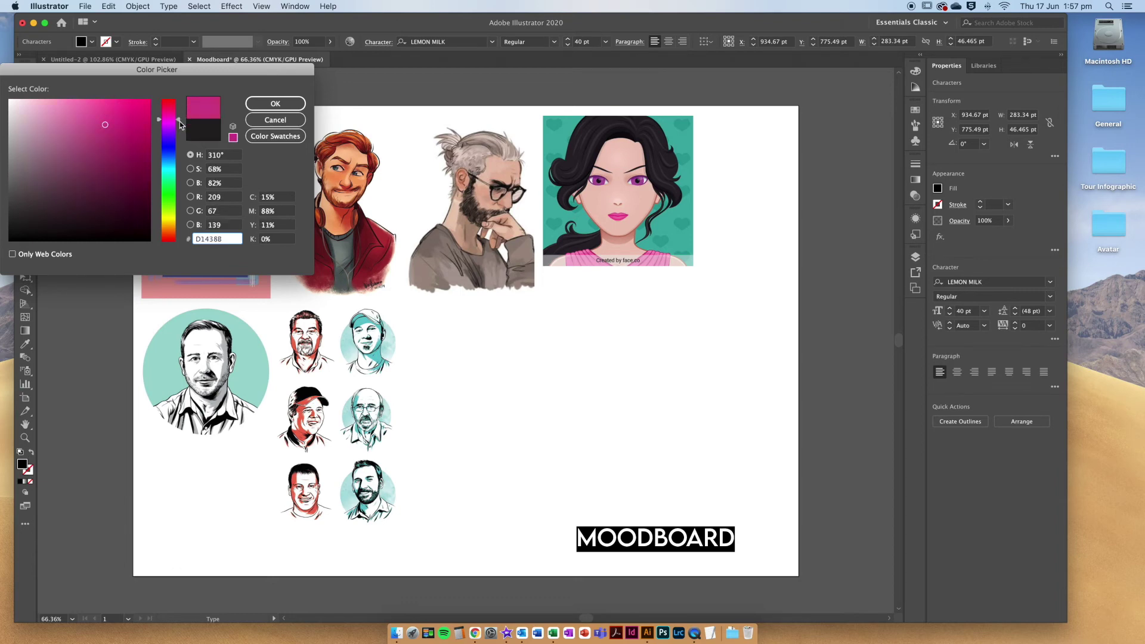
{"action": "left_click_drag", "start_coordinate": [180, 120], "coordinate": [179, 165]}
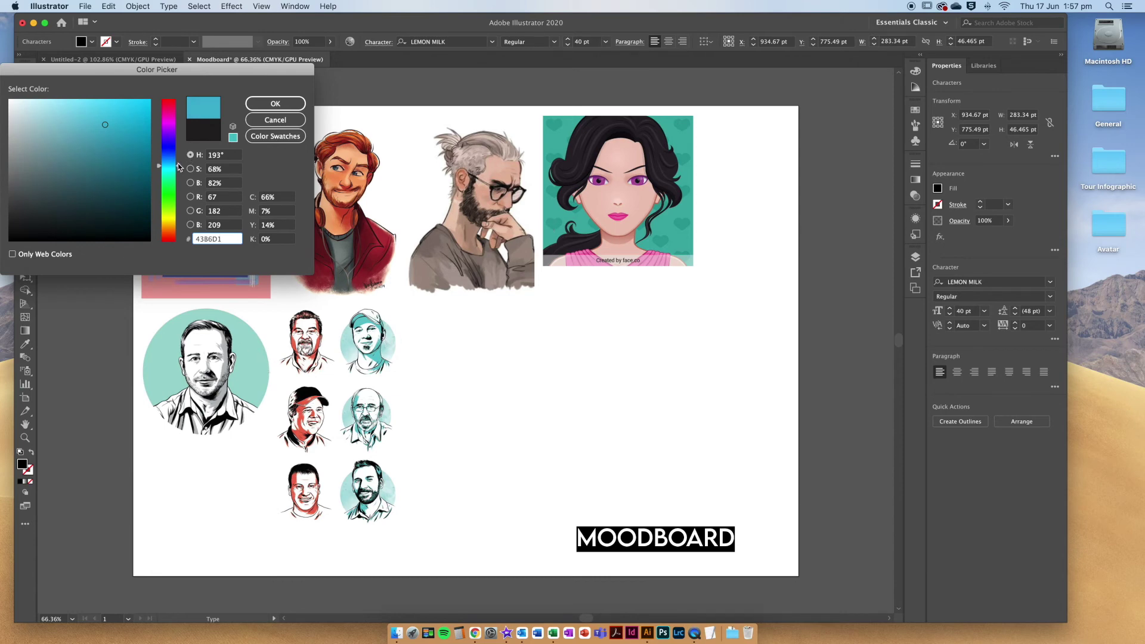
{"action": "left_click_drag", "start_coordinate": [179, 167], "coordinate": [179, 172]}
{"action": "left_click", "coordinate": [288, 105]}
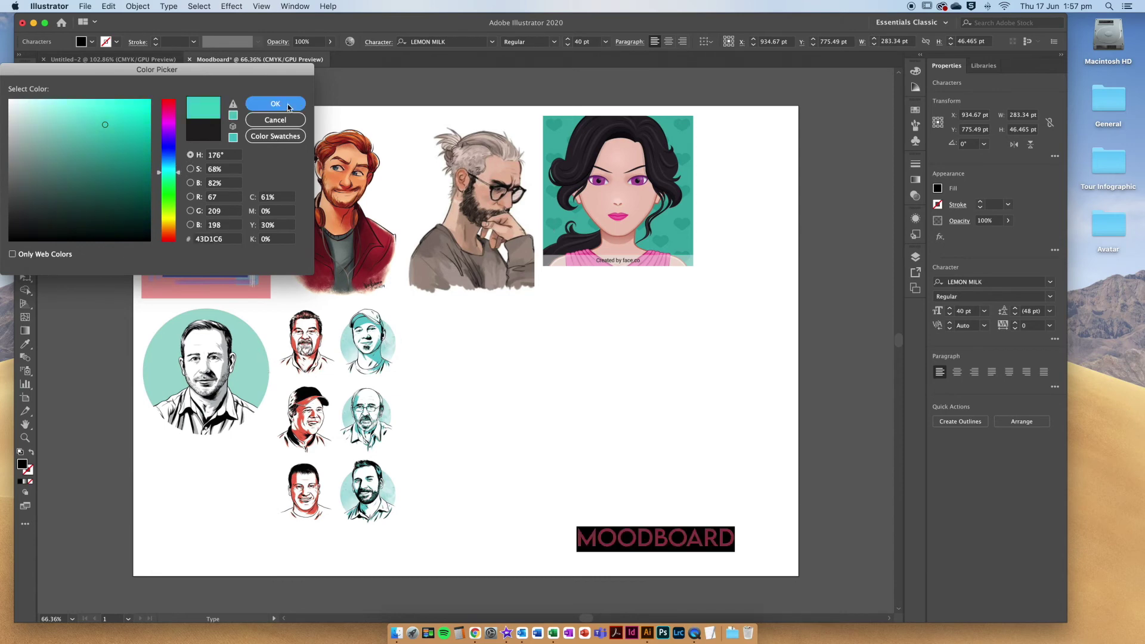
{"action": "key", "text": "Escape"}
{"action": "left_click", "coordinate": [474, 322]}
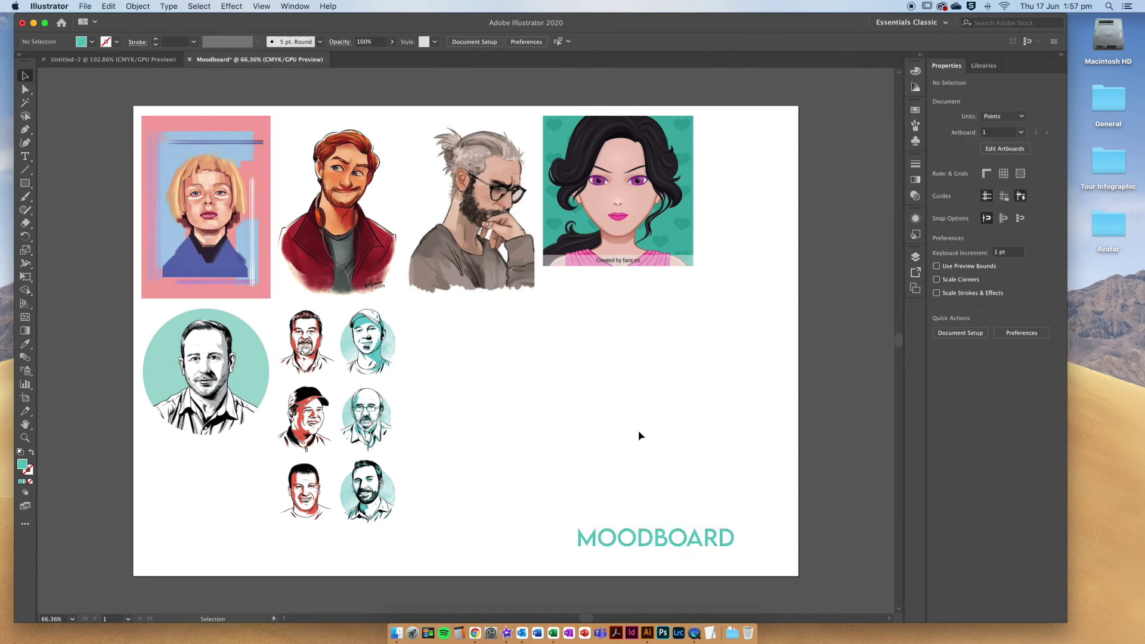
Step: Drag the MOODBOARD title down and right toward the artboard's bottom-right corner
{"action": "left_click_drag", "start_coordinate": [704, 540], "coordinate": [747, 551]}
{"action": "left_click", "coordinate": [744, 507]}
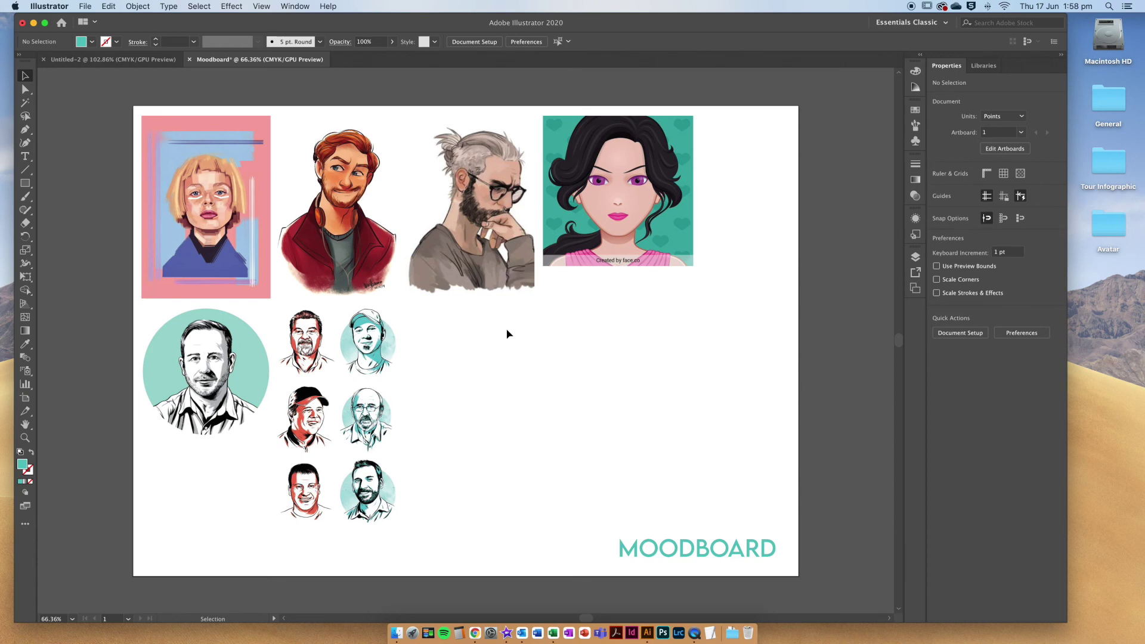
{"action": "left_click", "coordinate": [620, 250]}
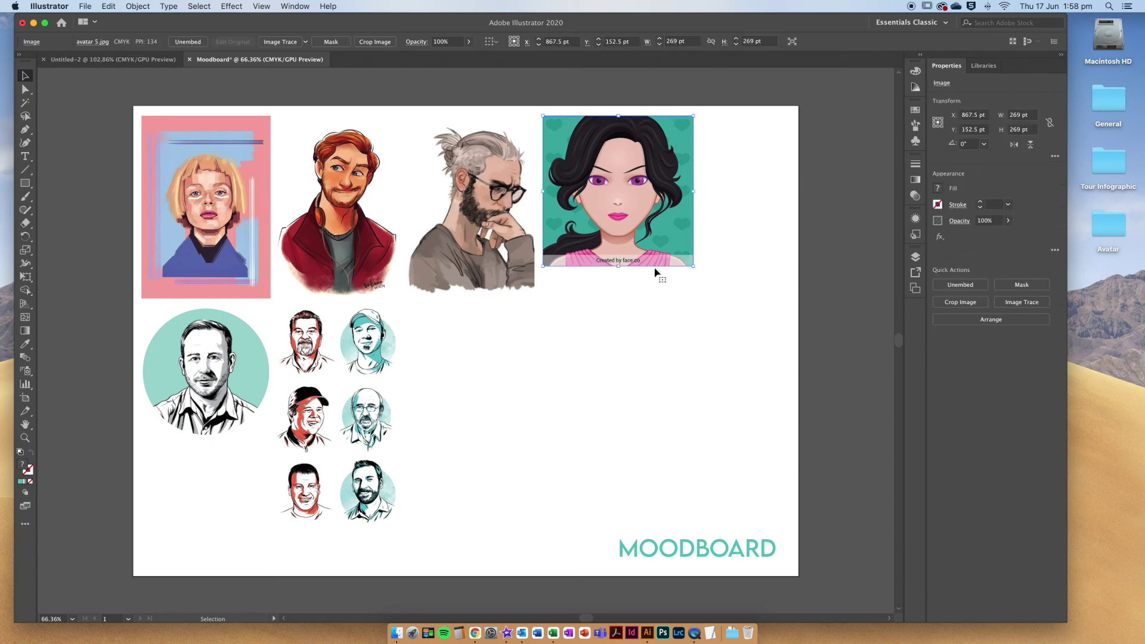
Step: Enlarge the teal avatar, move the two men's portraits down, and set the avatar beside the pink portrait
{"action": "left_click_drag", "start_coordinate": [694, 266], "coordinate": [730, 299]}
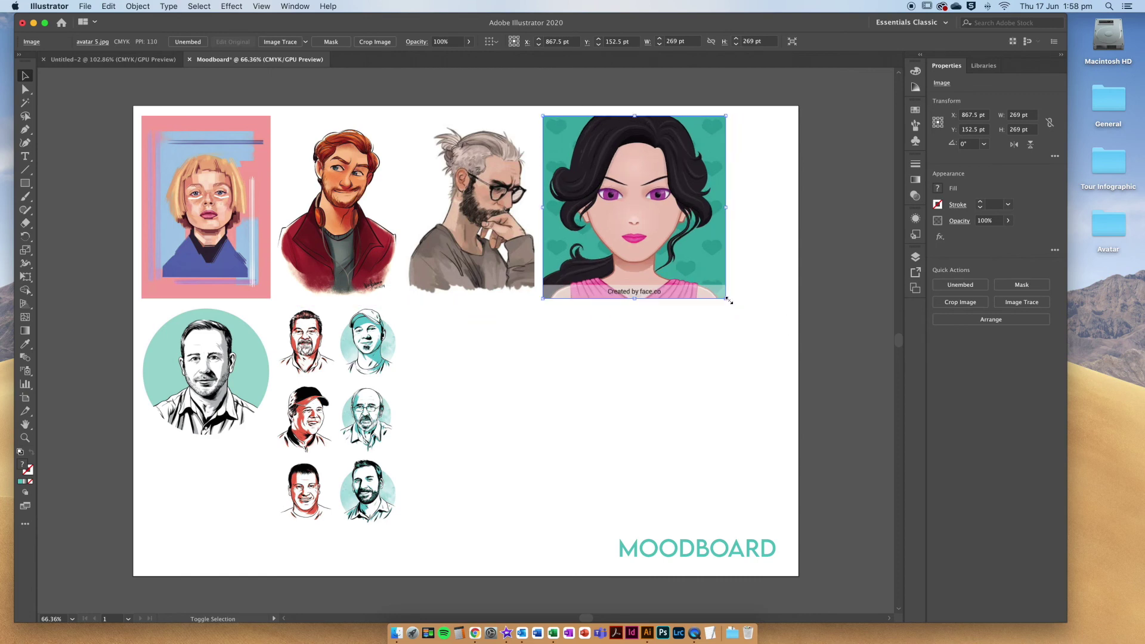
{"action": "left_click", "coordinate": [387, 227]}
{"action": "left_click", "coordinate": [417, 226], "text": "shift"}
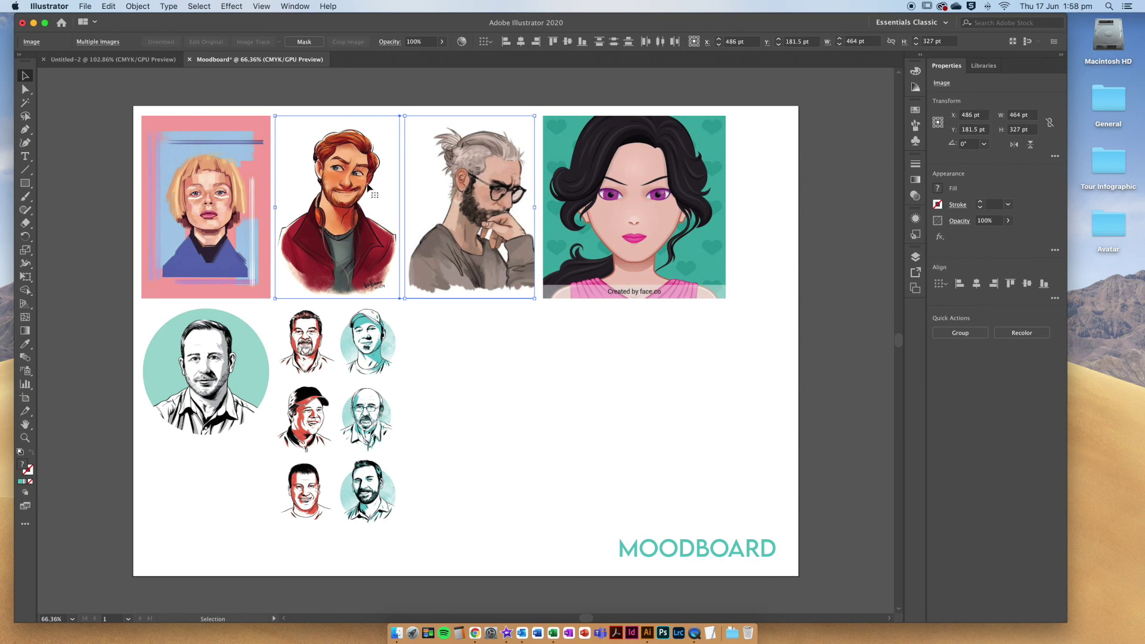
{"action": "left_click_drag", "start_coordinate": [370, 189], "coordinate": [510, 378]}
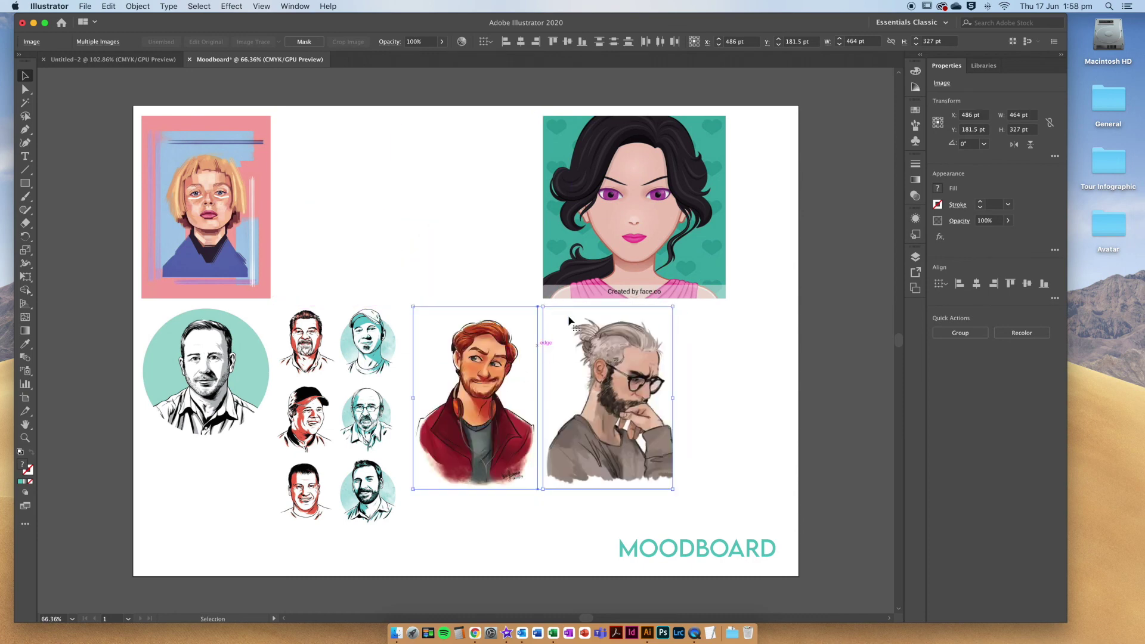
{"action": "left_click_drag", "start_coordinate": [592, 238], "coordinate": [338, 241]}
{"action": "left_click", "coordinate": [500, 278]}
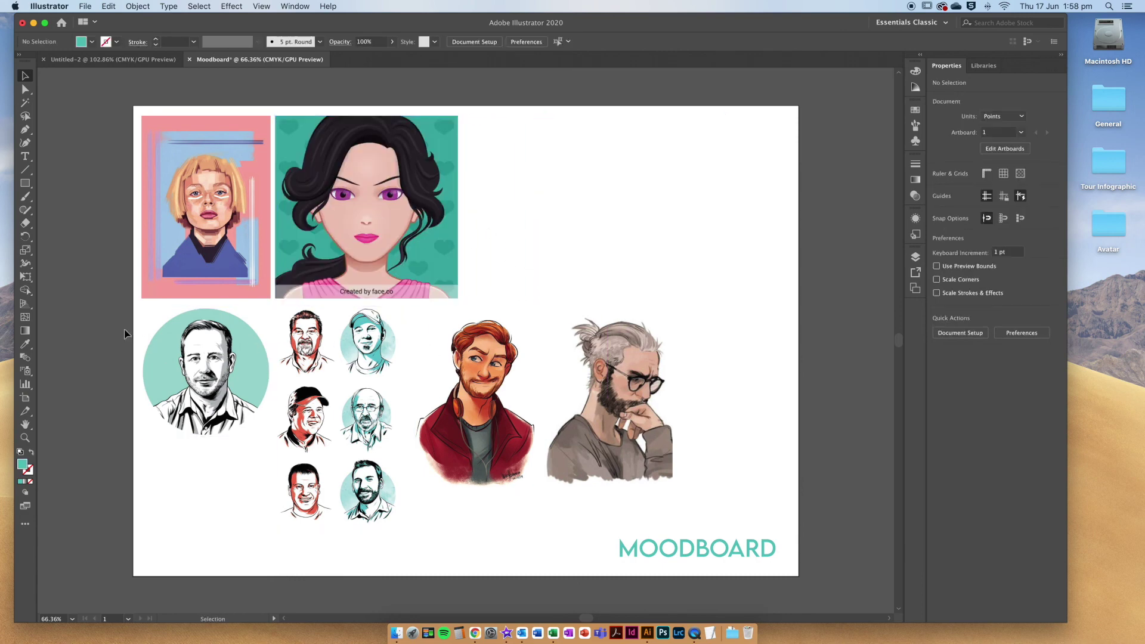
Step: Move the two painted portraits to the top-right and put the circular portrait after the six-portrait group
{"action": "left_click_drag", "start_coordinate": [719, 376], "coordinate": [552, 165]}
{"action": "left_click", "coordinate": [477, 334]}
{"action": "left_click_drag", "start_coordinate": [227, 369], "coordinate": [506, 367]}
{"action": "left_click_drag", "start_coordinate": [372, 363], "coordinate": [240, 364]}
{"action": "left_click_drag", "start_coordinate": [462, 346], "coordinate": [327, 340]}
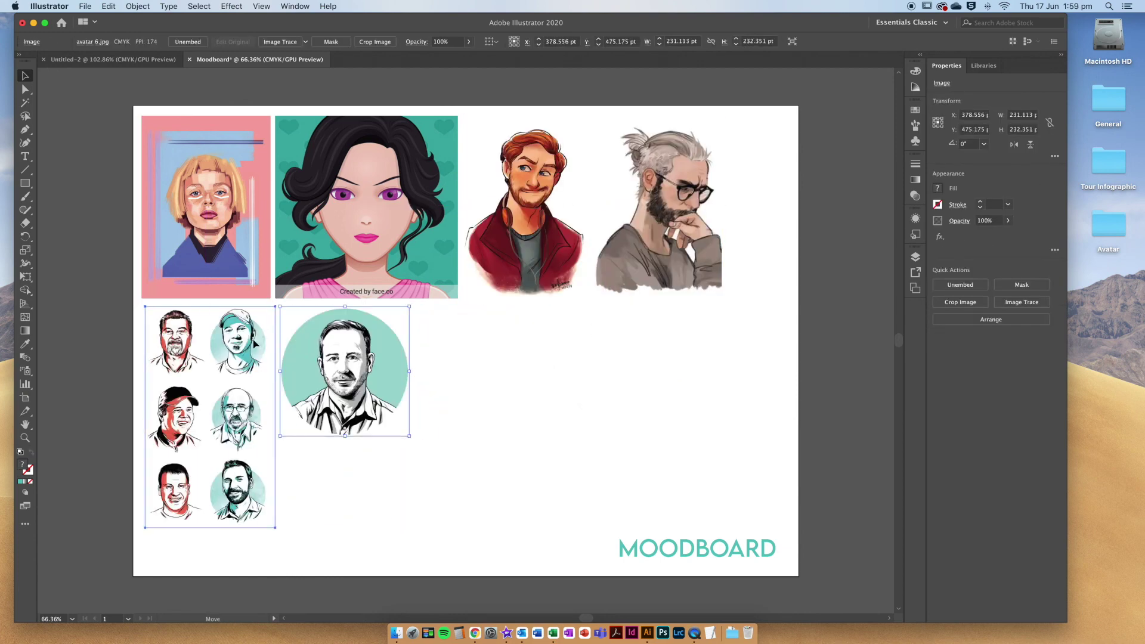
{"action": "left_click", "coordinate": [425, 351]}
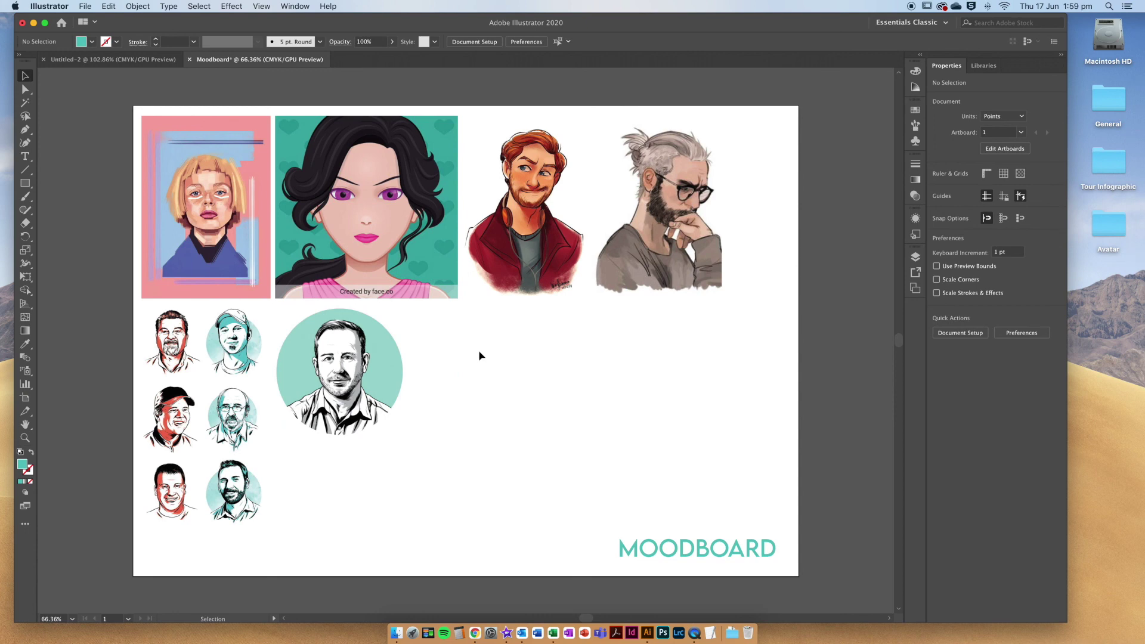